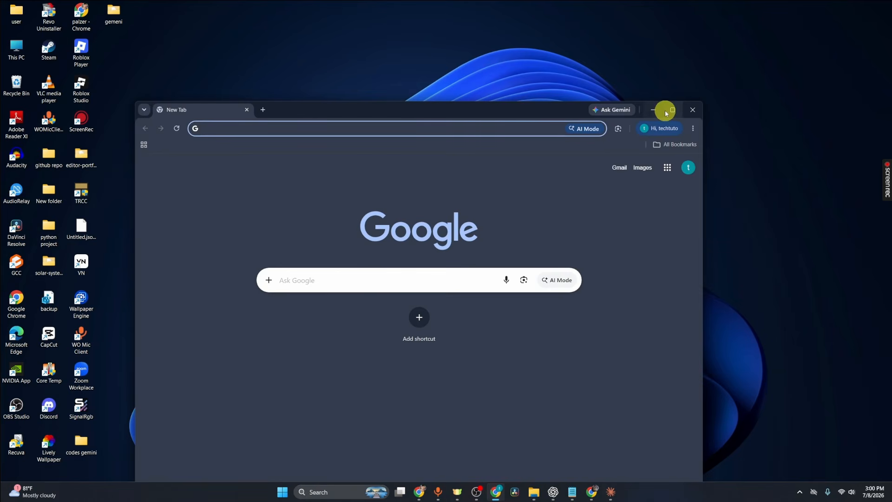
Open sites.google.com in the browser
type("sites.goo")
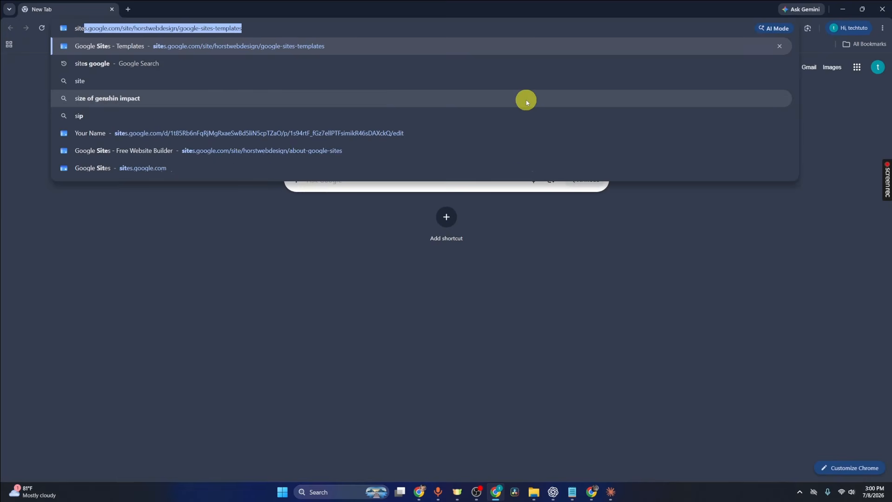
type("gle.com")
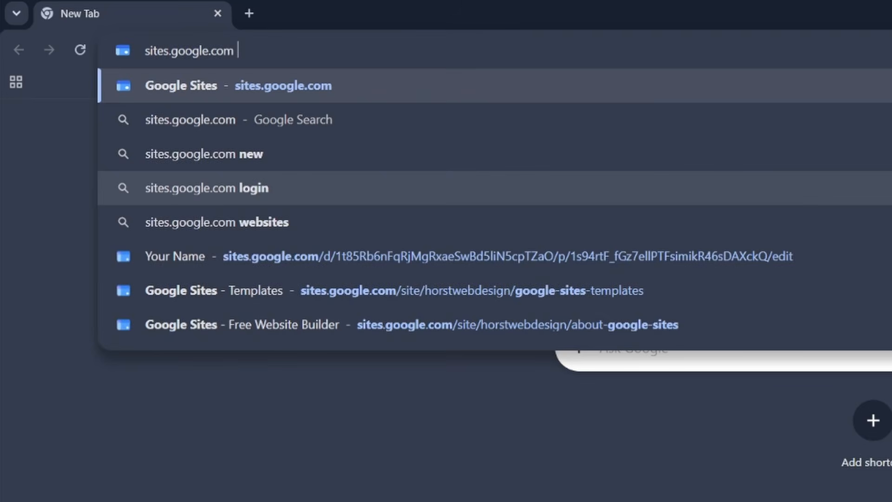
key("Return")
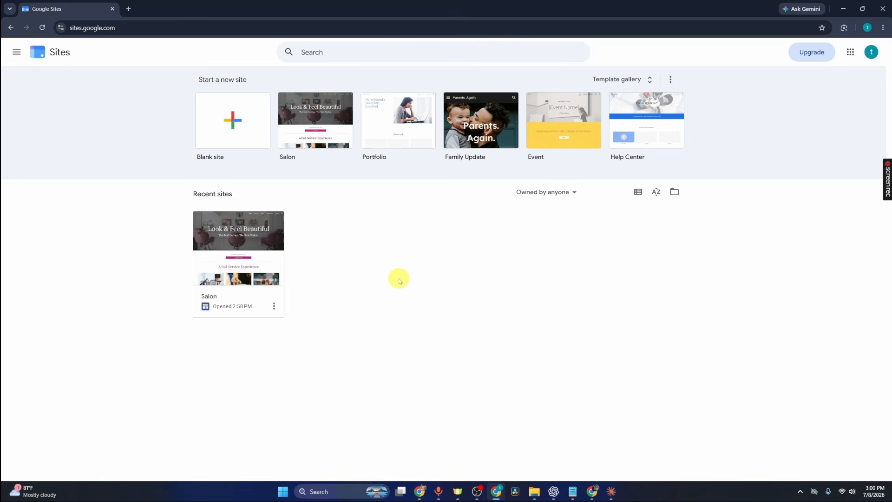
Create a new site from the Salon template in the template gallery's Small business section
left_click(642, 88)
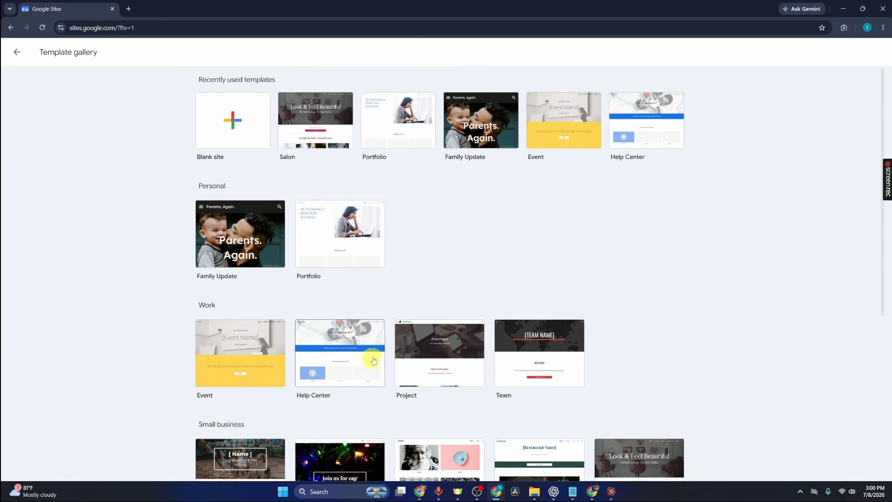
scroll(280, 267, "down", 1)
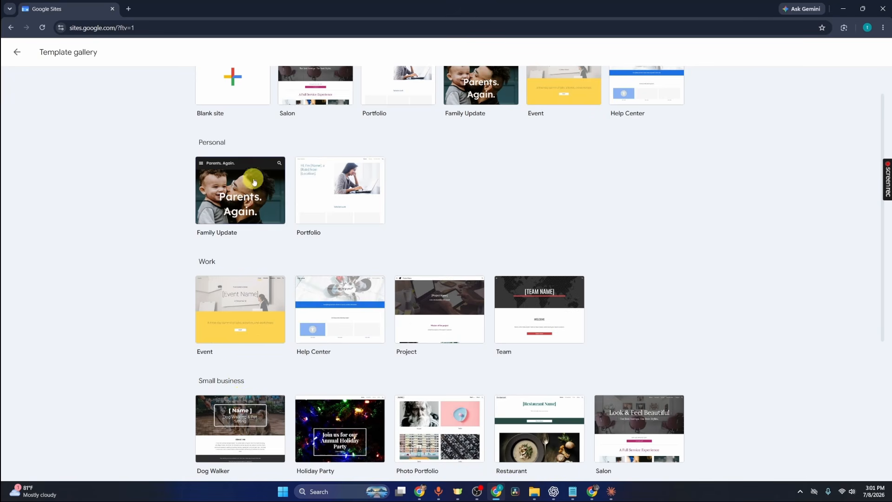
scroll(302, 374, "down", 3)
scroll(260, 390, "up", 5)
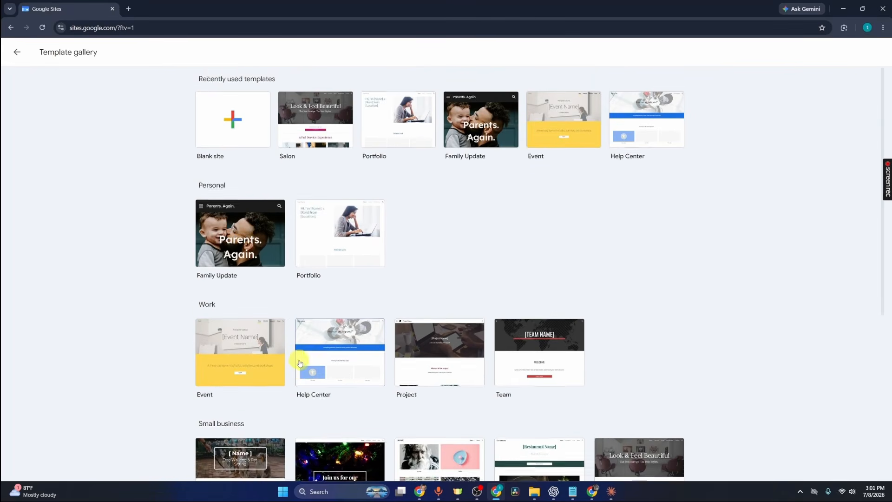
scroll(418, 325, "down", 1)
scroll(684, 242, "down", 2)
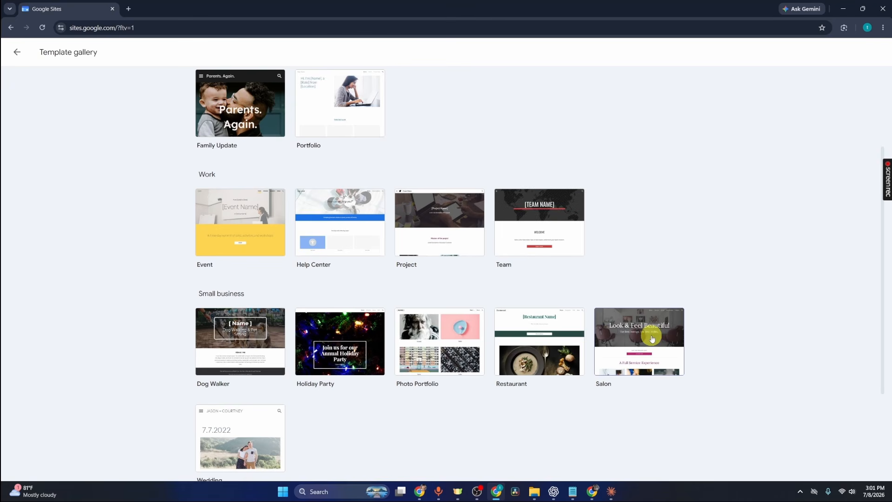
left_click(651, 338)
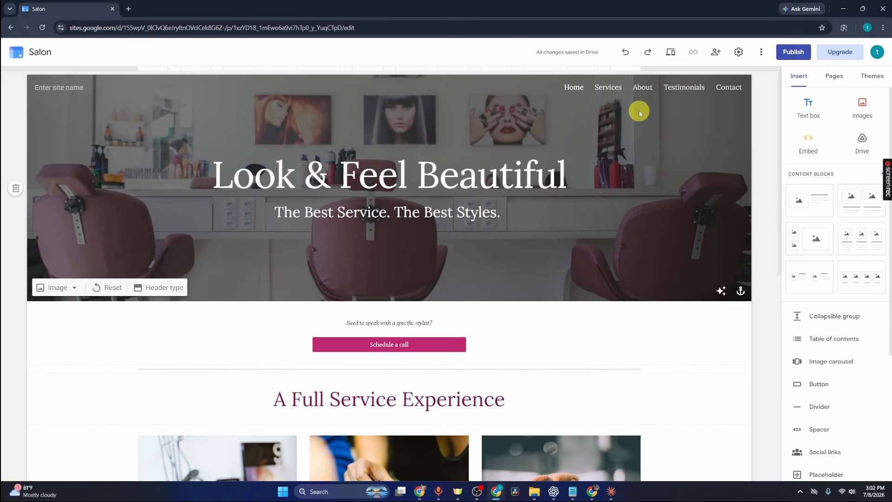
Replace the home page's header background with an uploaded image of the GuideRealm logo
scroll(600, 177, "down", 3)
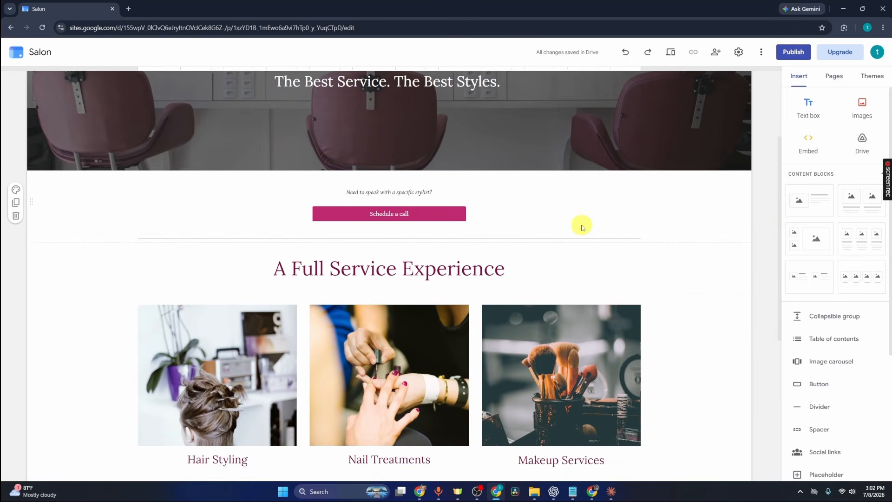
scroll(573, 205, "down", 2)
scroll(236, 329, "down", 2)
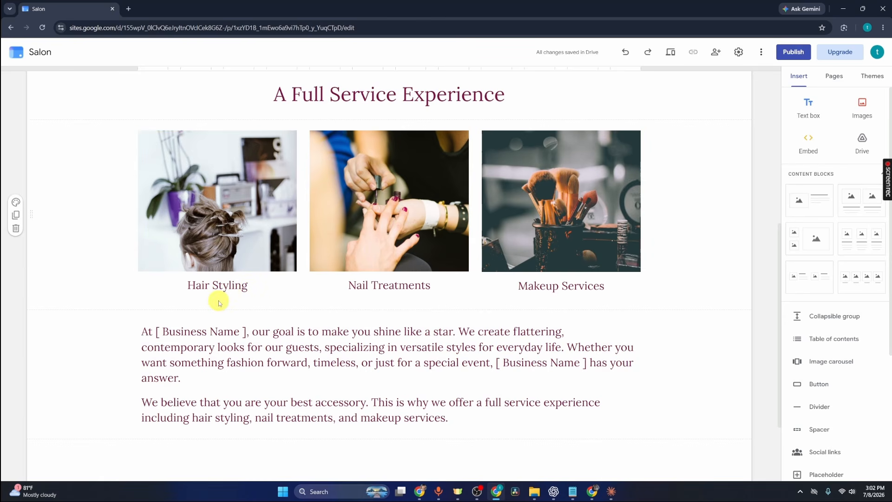
scroll(220, 303, "down", 2)
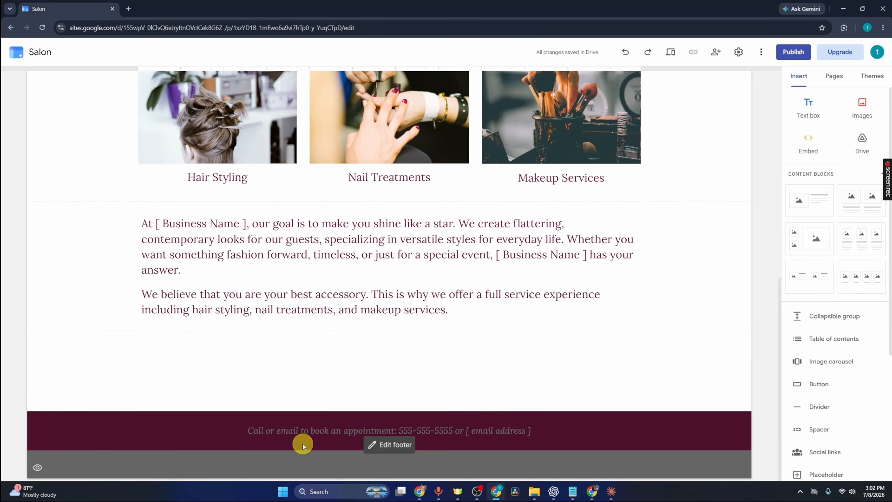
scroll(307, 409, "up", 10)
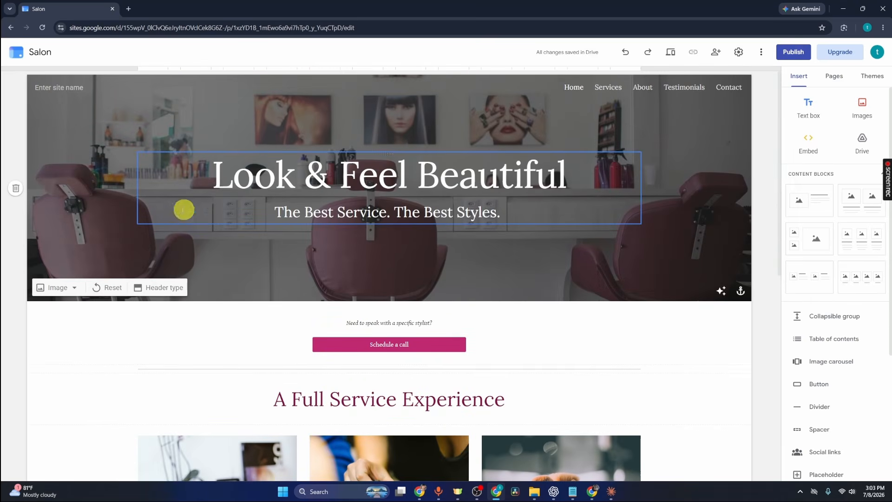
left_click(68, 287)
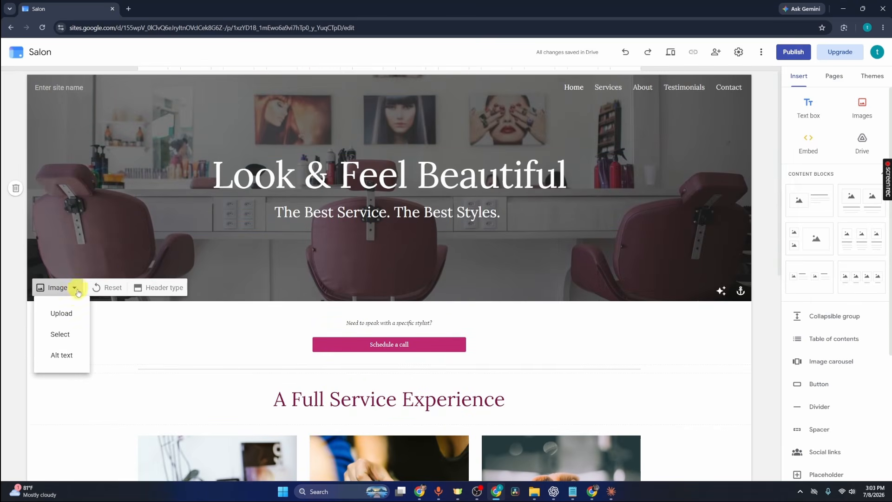
left_click(66, 314)
left_click(450, 297)
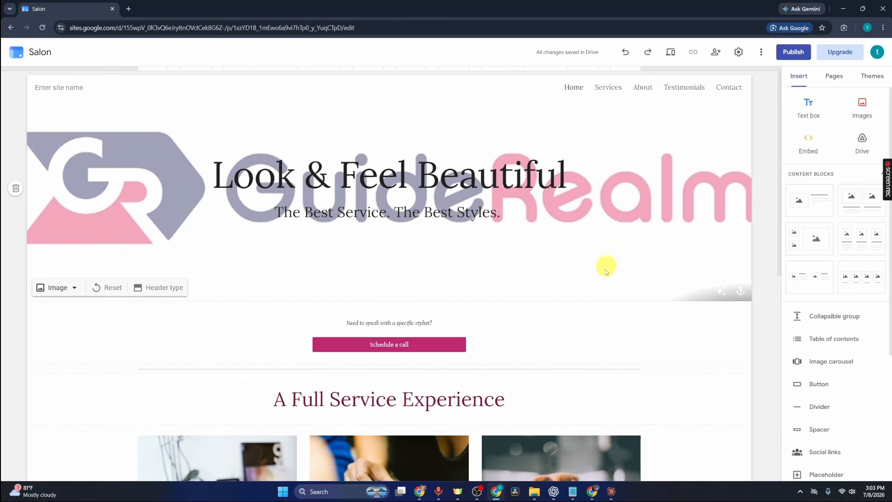
Try the header image without its readability adjustment and with top, top-right and top-left anchors, restoring the adjustment and centre anchor
left_click(720, 294)
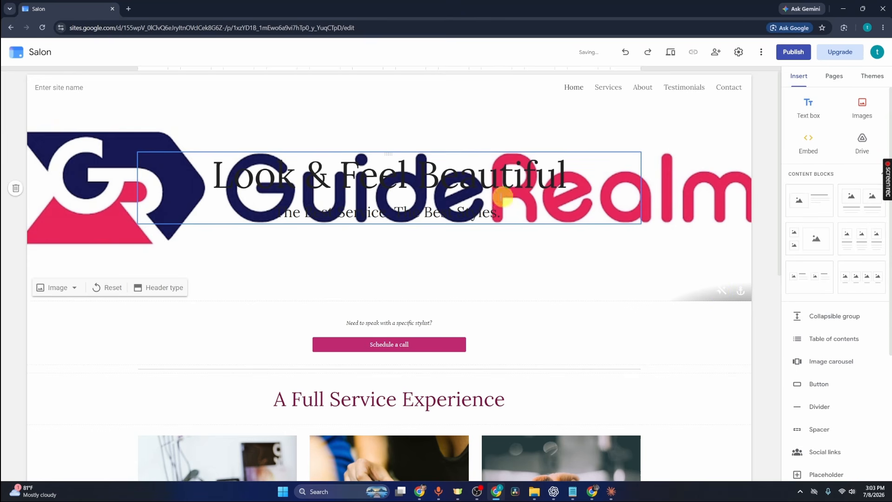
left_click(721, 290)
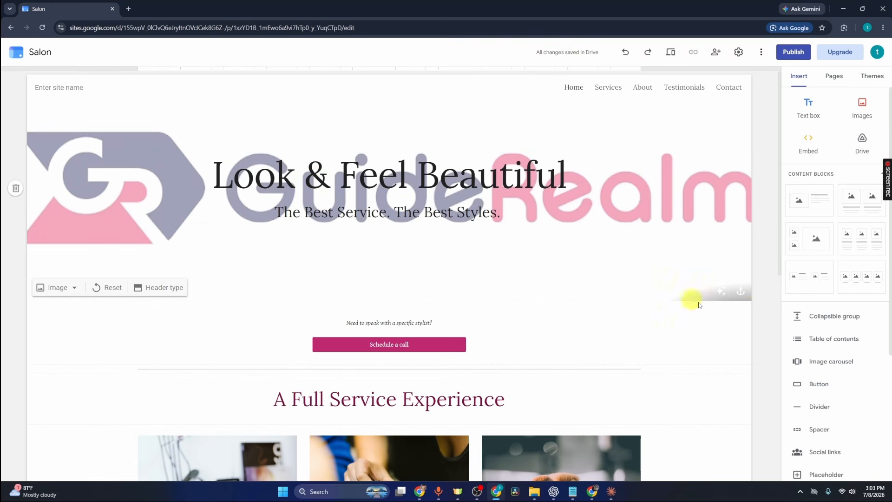
left_click(743, 294)
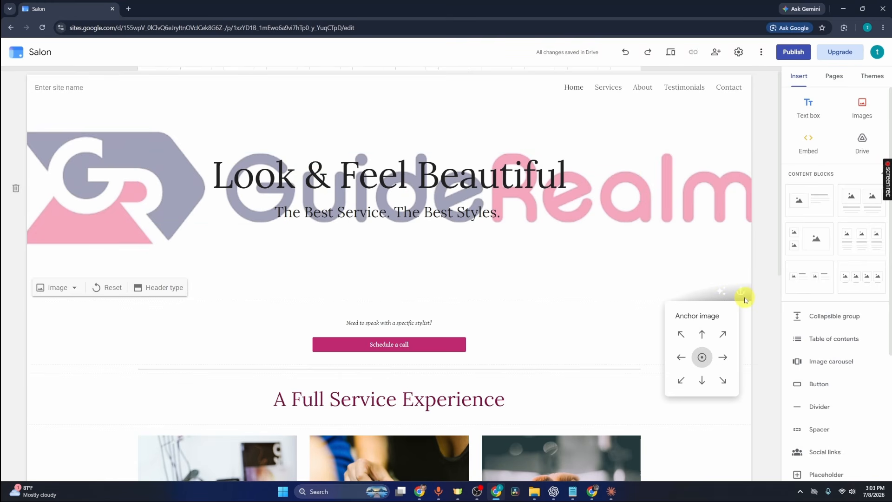
left_click(702, 334)
left_click(723, 336)
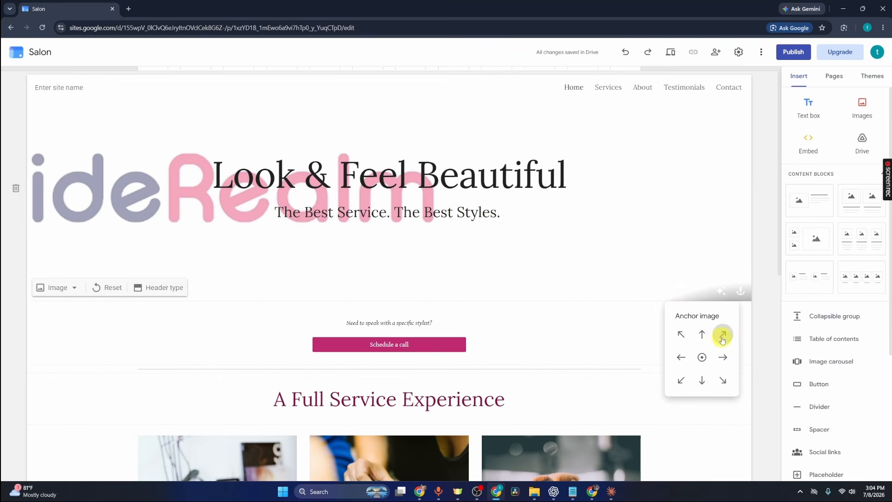
left_click(683, 335)
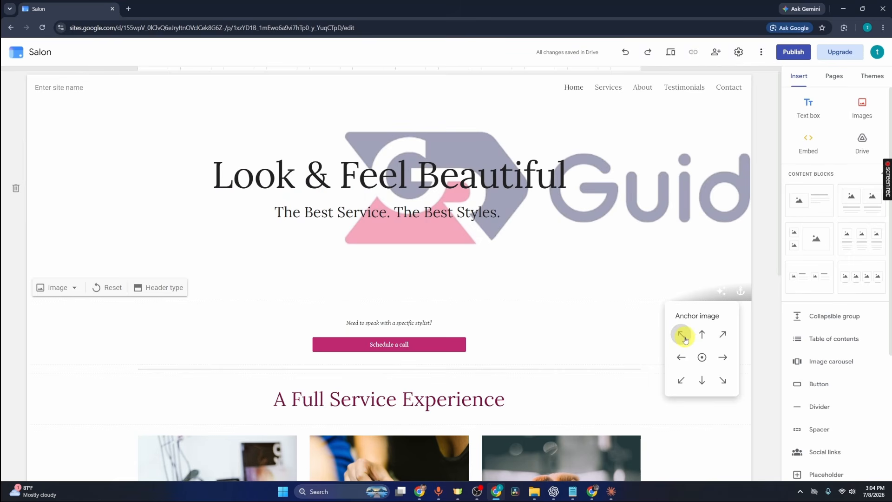
left_click(702, 357)
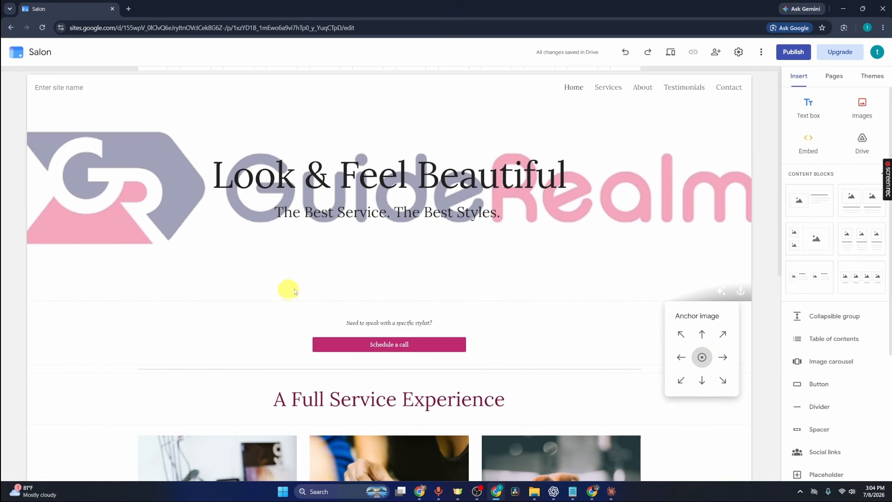
left_click(571, 91)
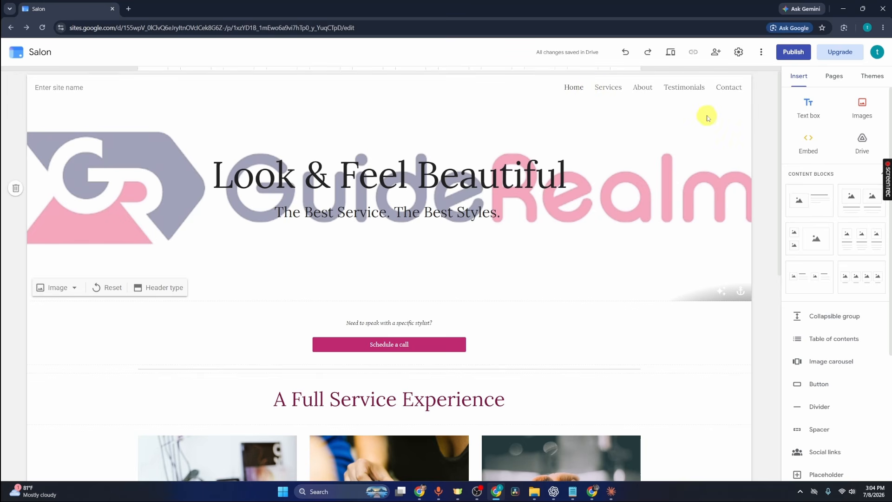
Try nesting the Services page under About, and return it to the top level between Home and About
left_click(836, 80)
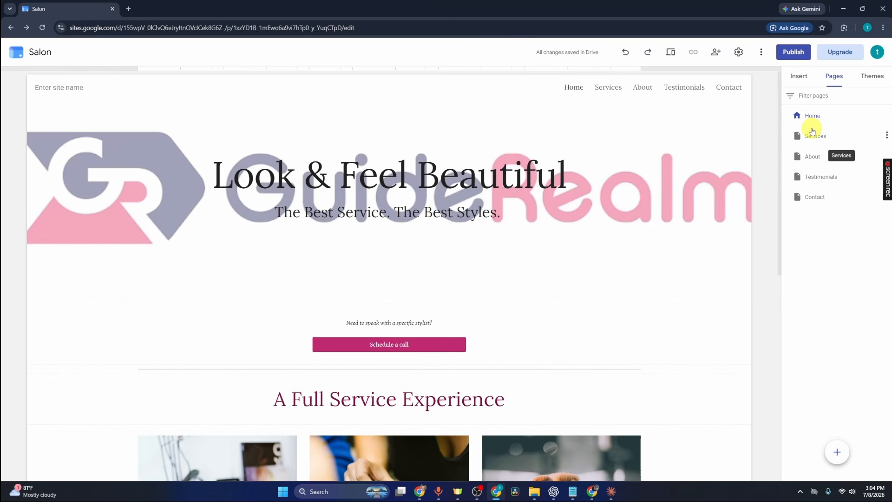
left_click_drag(812, 135, 813, 159)
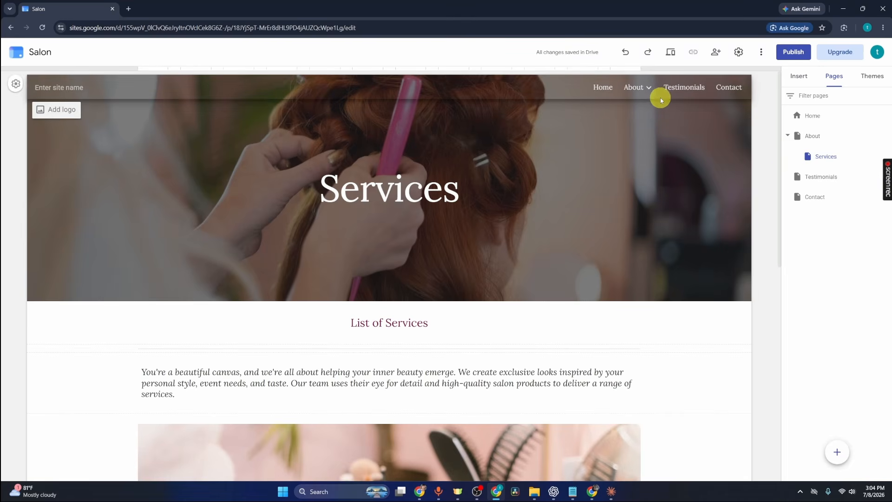
left_click_drag(814, 155, 816, 128)
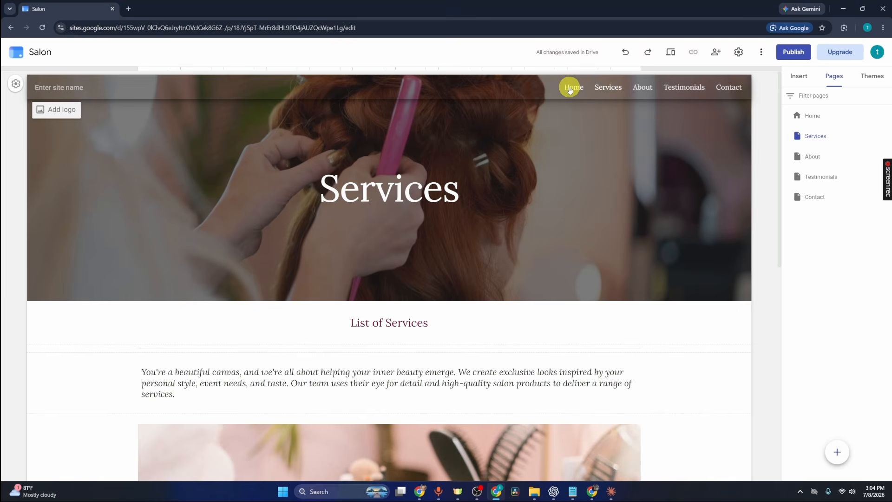
Move the Services page above Home as the first page and nest the About page under Contact
left_click_drag(819, 140, 830, 116)
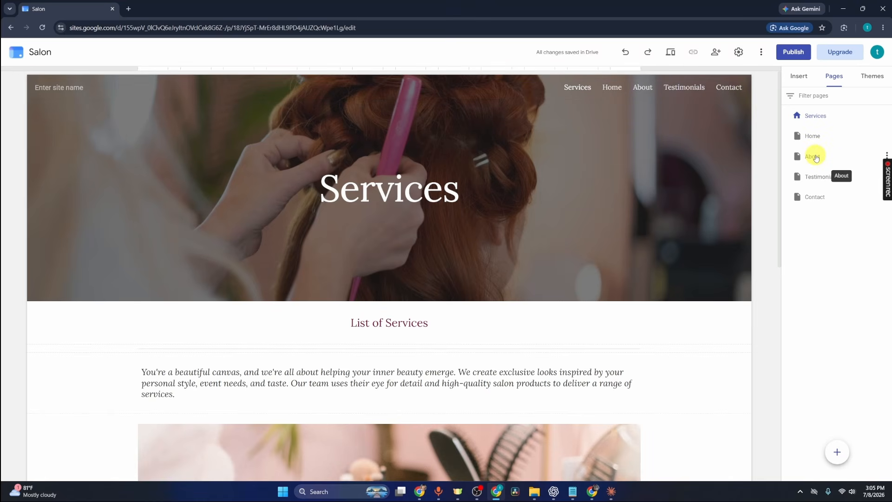
left_click_drag(816, 158, 837, 200)
left_click(725, 90)
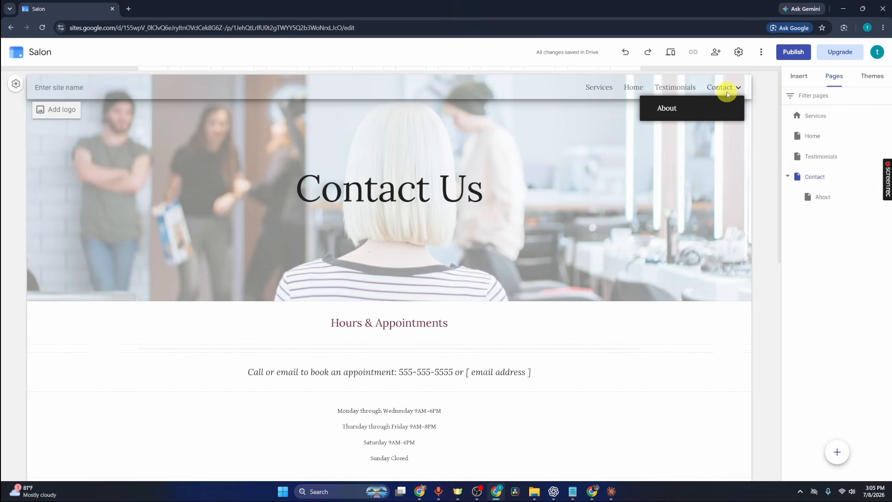
Examine the Home page's available page options and view the Services page
left_click(878, 136)
left_click(887, 136)
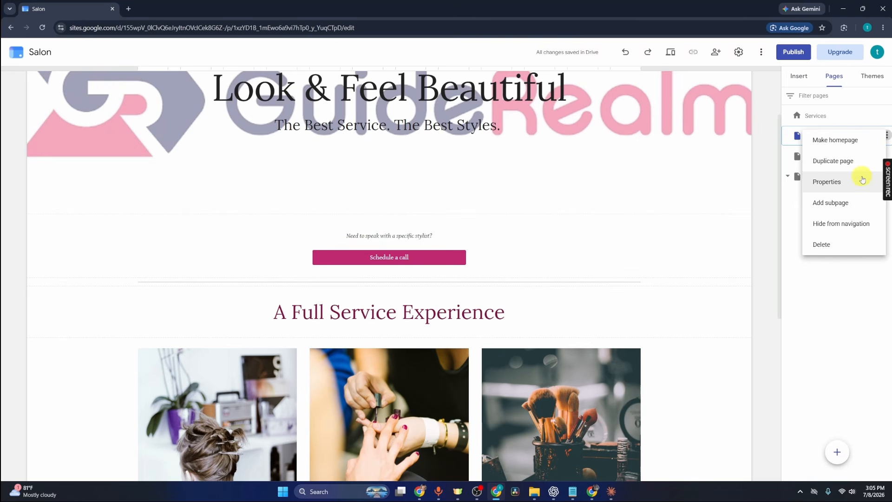
left_click(863, 322)
scroll(564, 189, "up", 2)
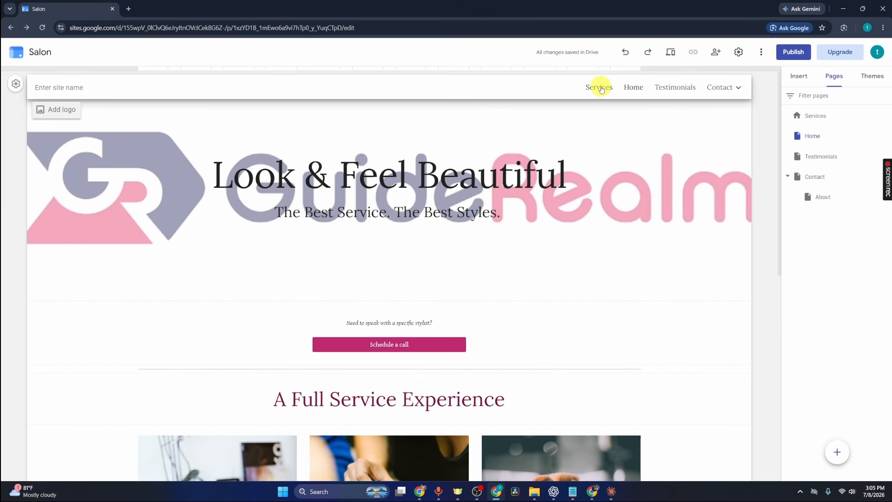
left_click(819, 116)
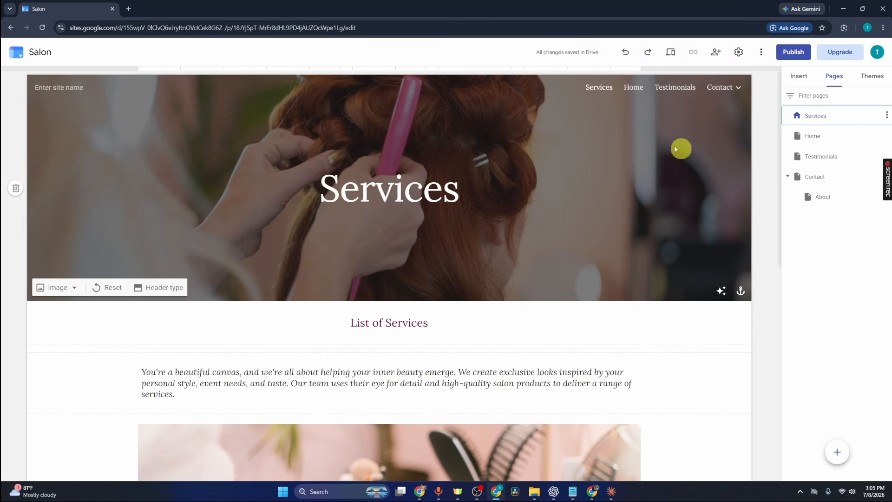
Replace the Home page's header title and subtitle with "GuideRealm" and make the text bold
left_click(813, 136)
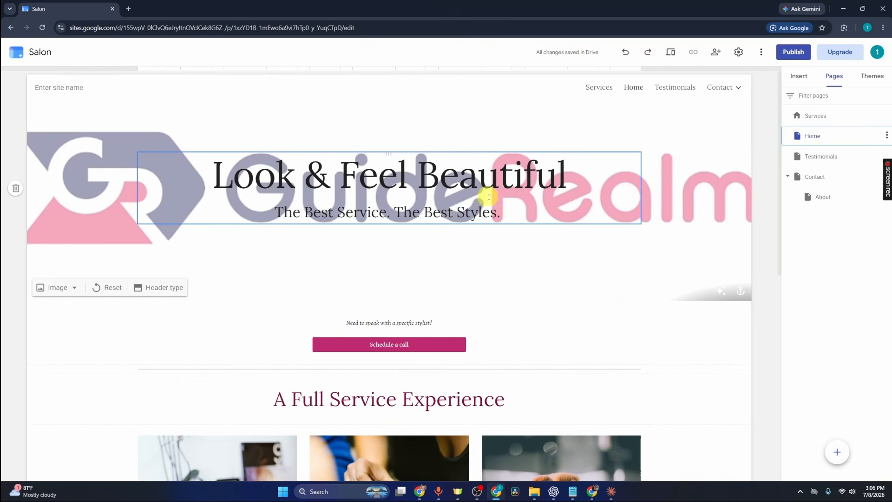
left_click_drag(514, 210, 215, 175)
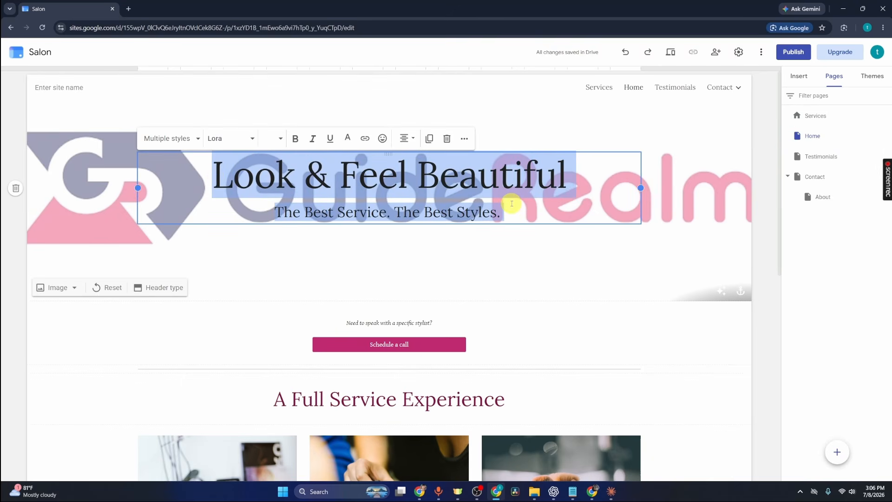
key("BackSpace")
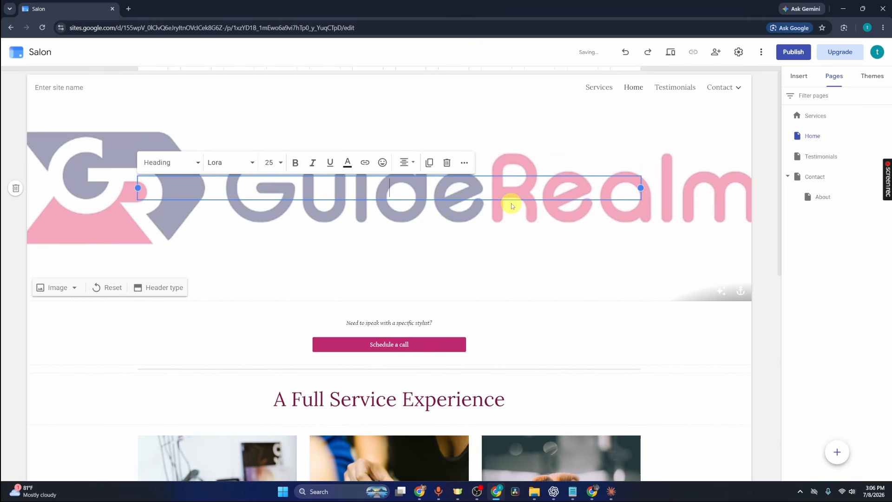
type("GuideRealm")
left_click_drag(641, 186, 660, 204)
left_click_drag(462, 190, 349, 188)
left_click(295, 162)
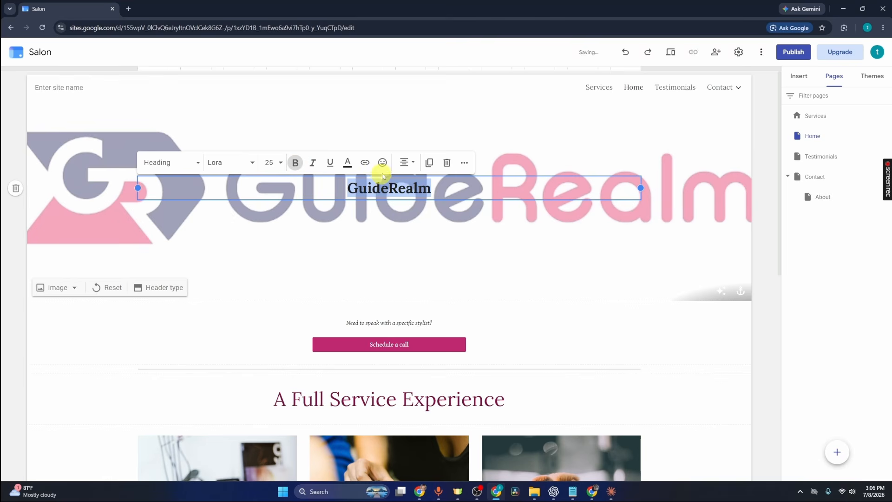
left_click(486, 255)
Add a new page named "Test" to the site
mouse_move(837, 454)
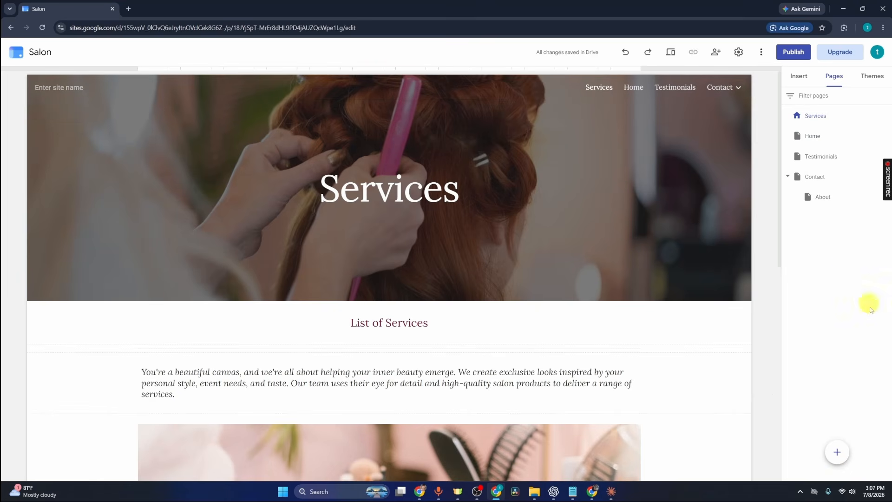
mouse_move(840, 450)
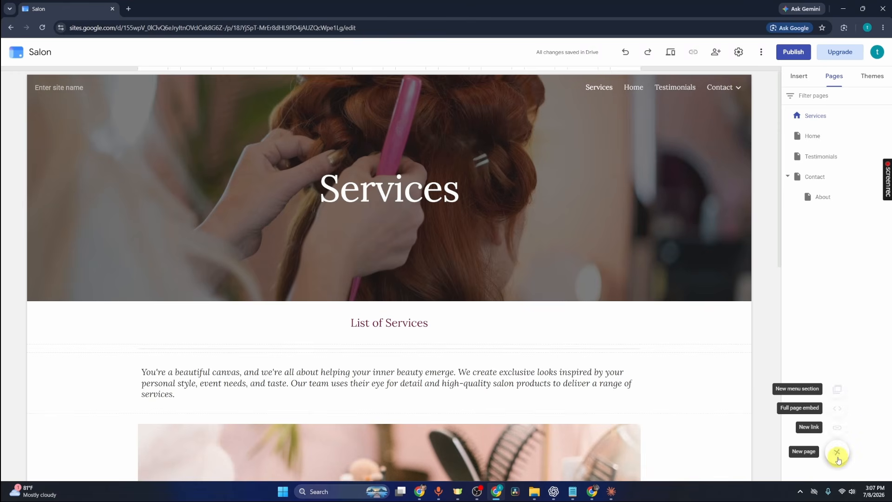
left_click(838, 453)
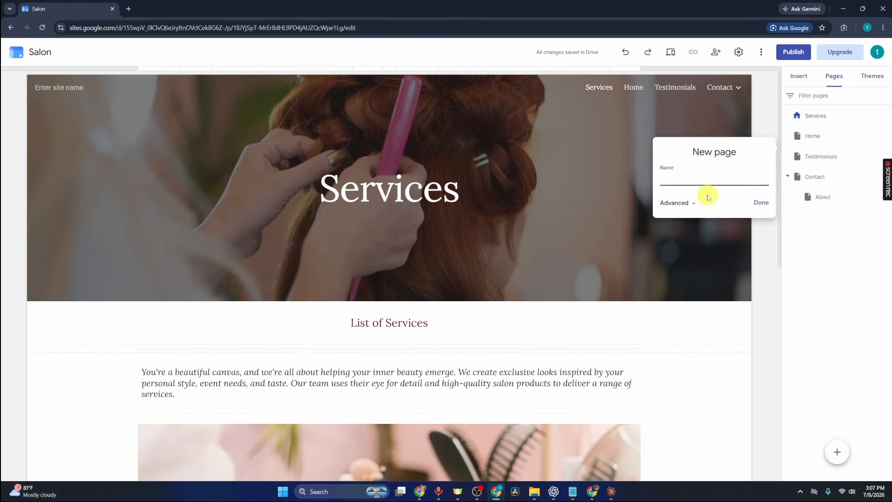
type("Test")
left_click(761, 203)
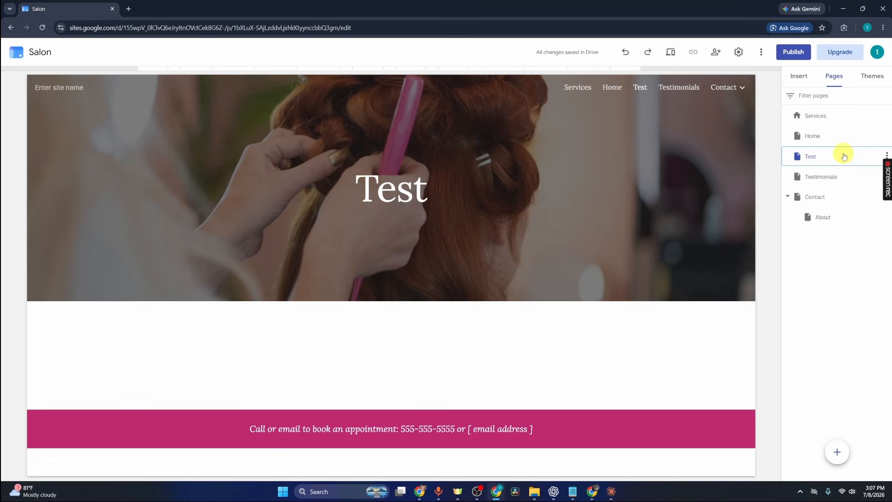
Preview the Home page in the phone layout, examine it down to the footer, and return to editing
left_click(830, 137)
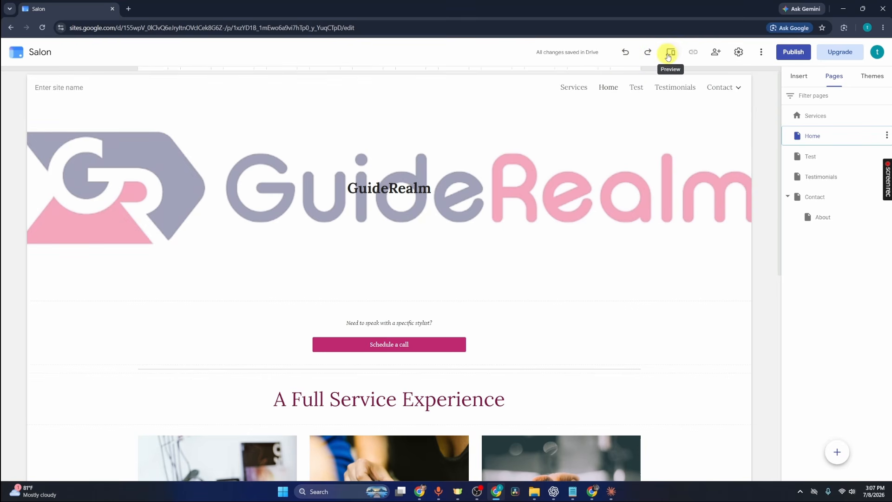
left_click(670, 54)
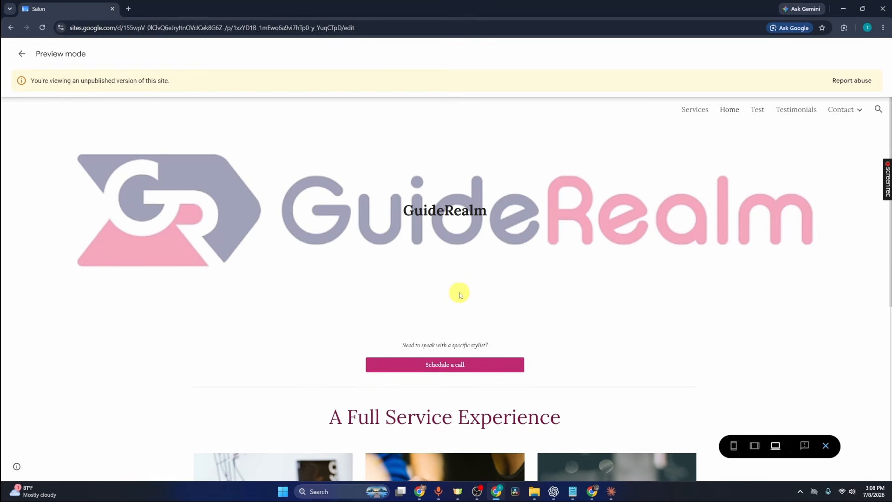
left_click(735, 447)
scroll(481, 243, "down", 4)
scroll(481, 243, "down", 5)
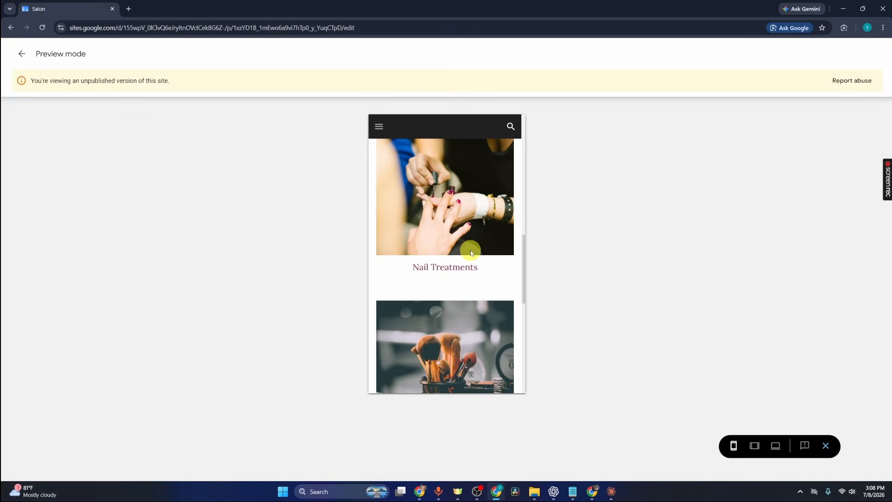
scroll(470, 252, "down", 3)
scroll(470, 253, "down", 5)
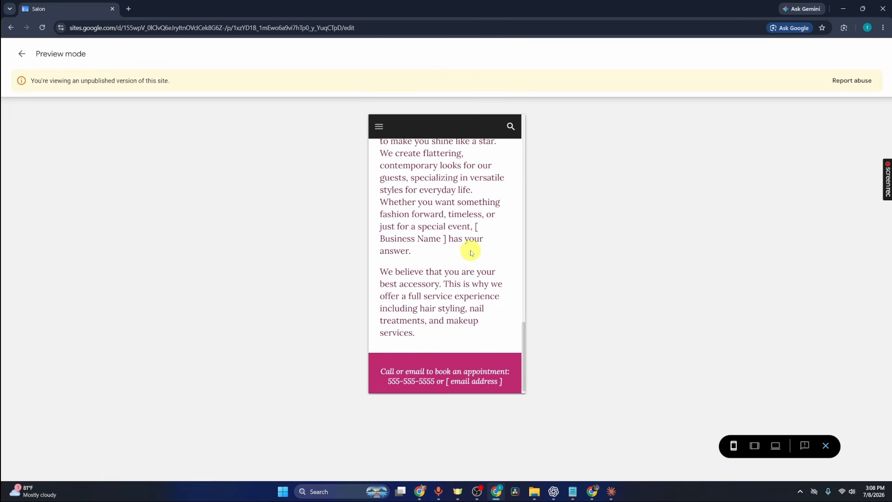
left_click(21, 53)
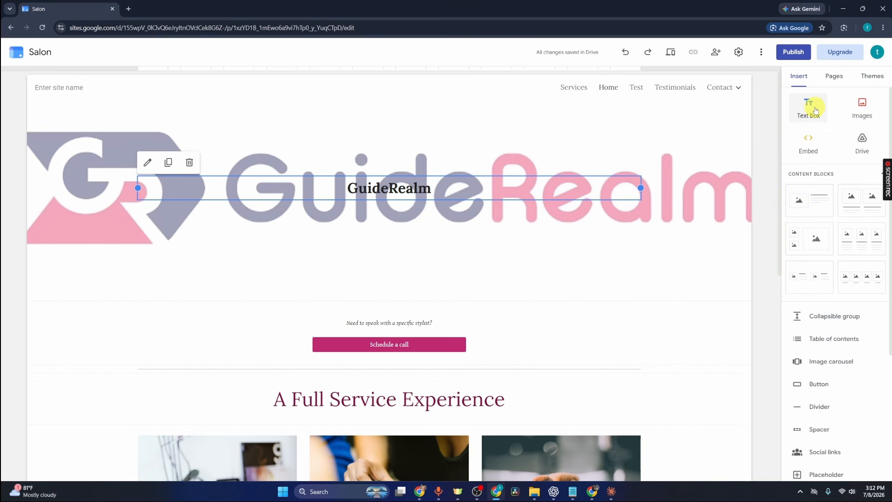
Try adding a text box and a two-image content block to the Home page, undoing each insertion
scroll(691, 353, "down", 5)
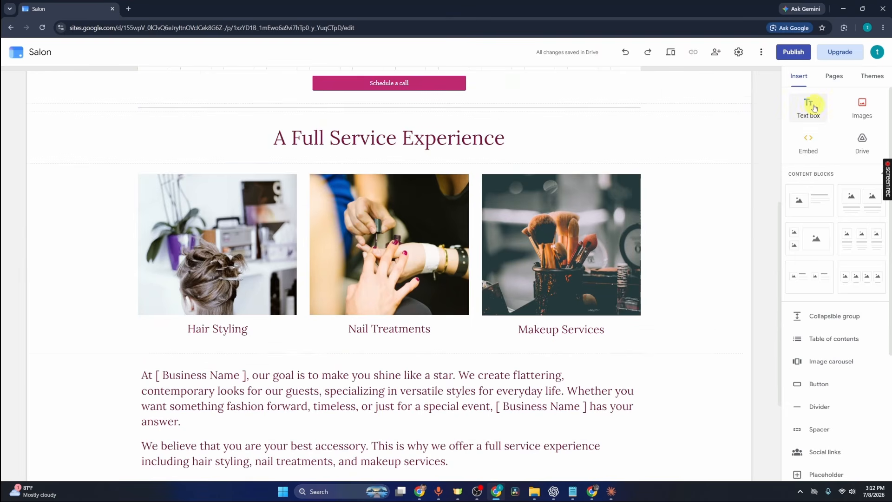
left_click(814, 108)
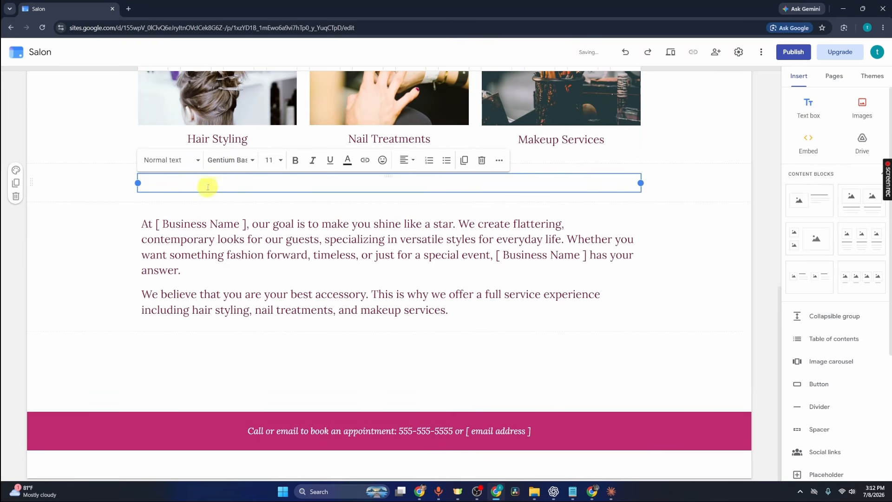
left_click(625, 52)
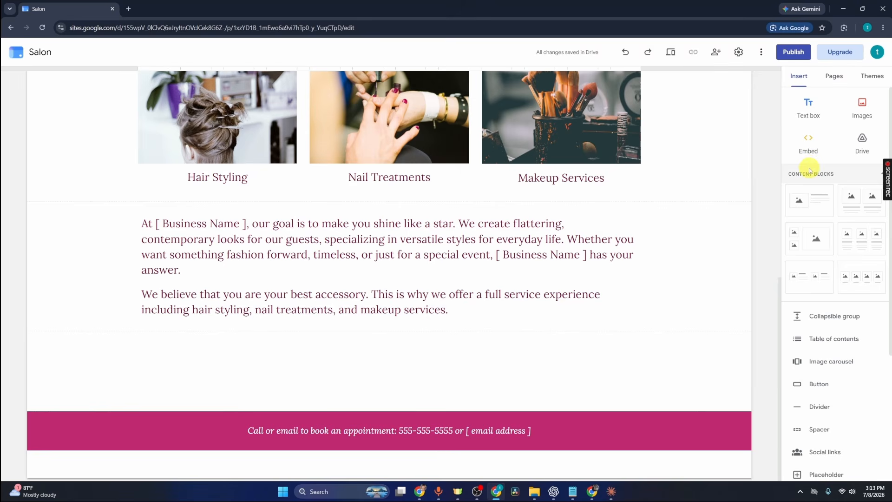
left_click(852, 204)
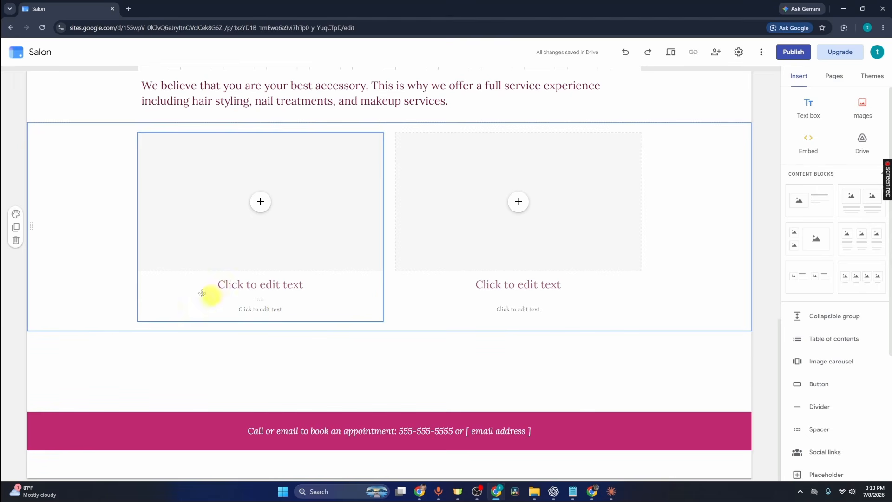
left_click(626, 54)
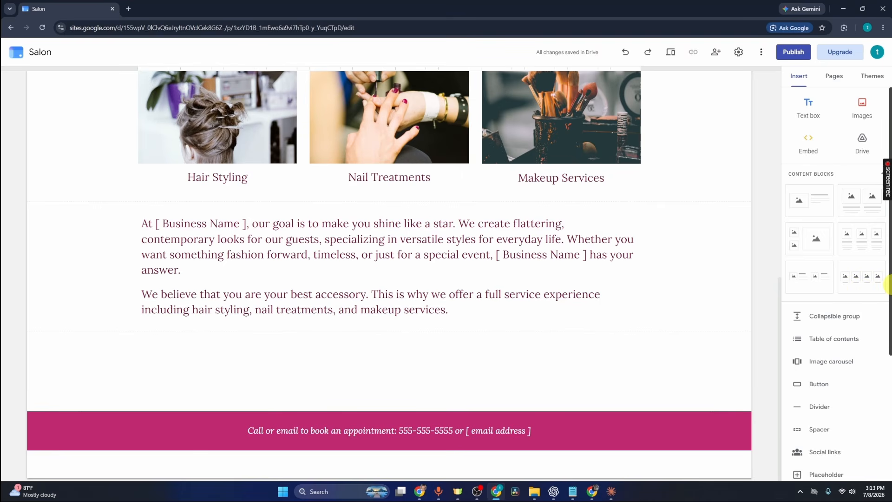
left_click(820, 385)
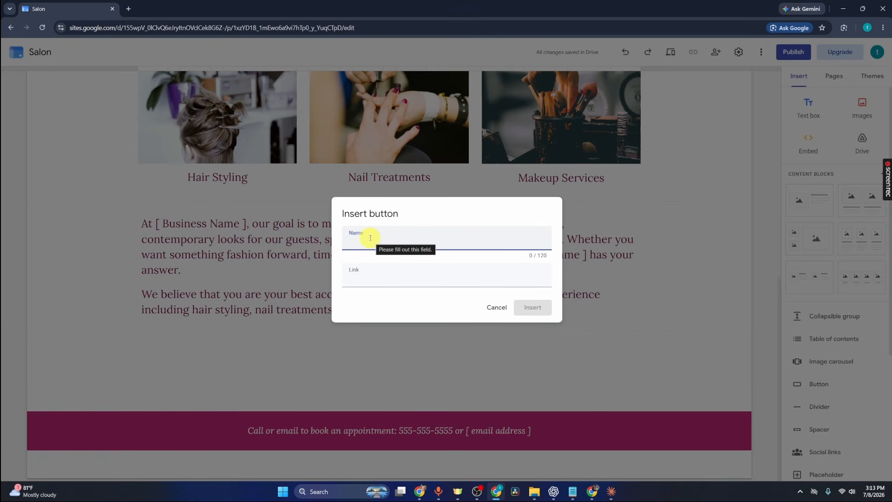
type("youtube")
left_click(428, 274)
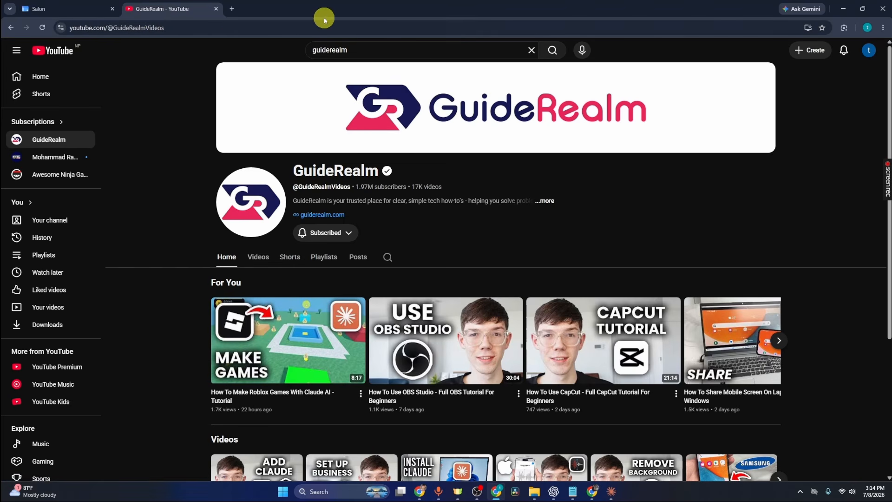
left_click(313, 27)
key("ctrl+c")
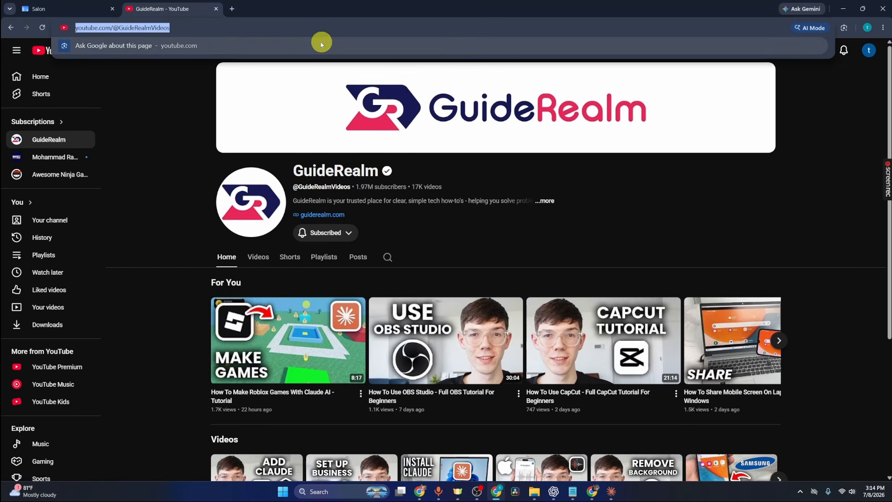
left_click(77, 8)
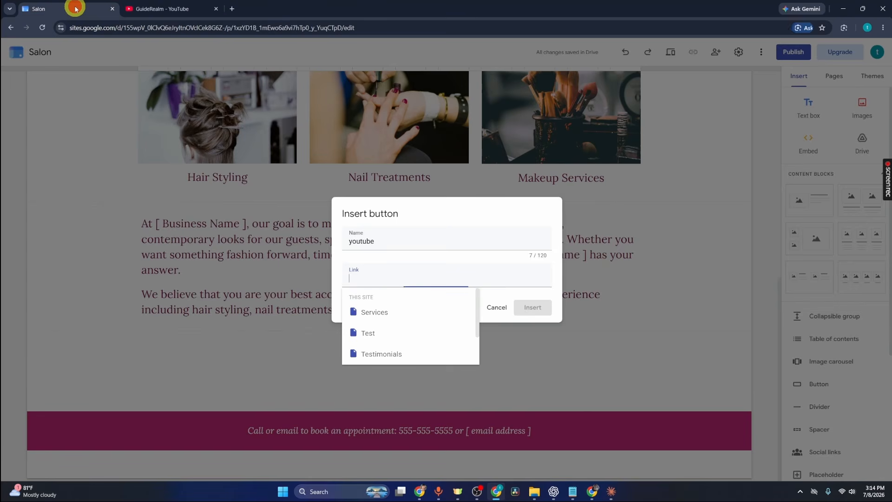
left_click(383, 280)
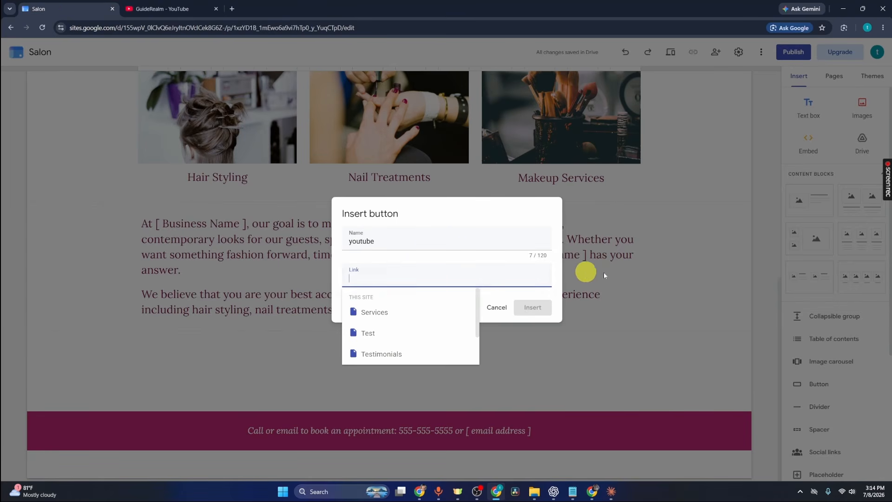
key("ctrl+v")
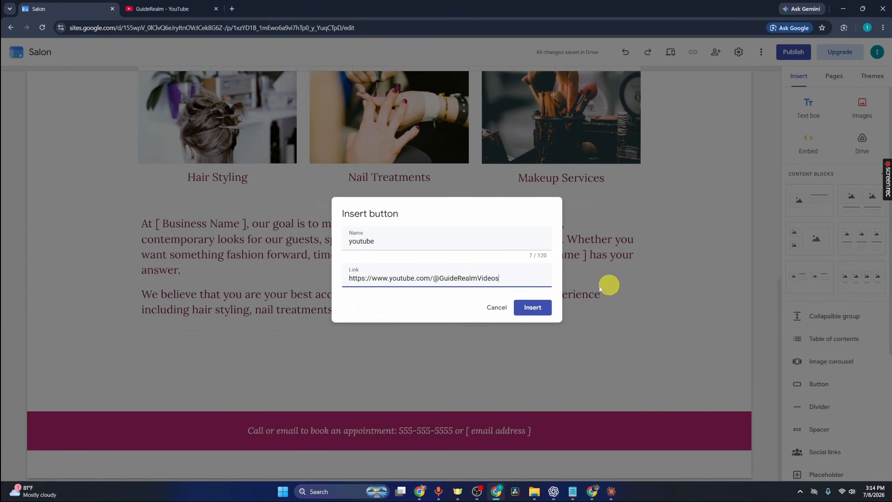
left_click(533, 309)
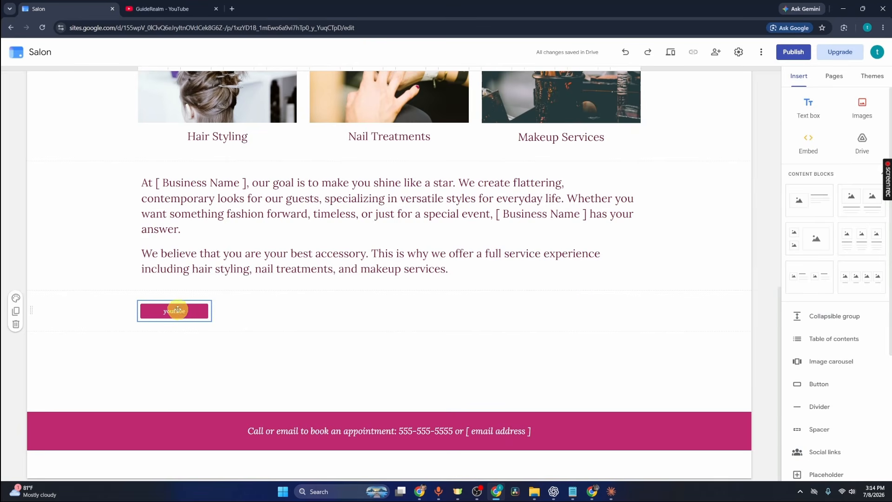
Centre the youtube button in its section and check its name and link settings without changing them
left_click(159, 326)
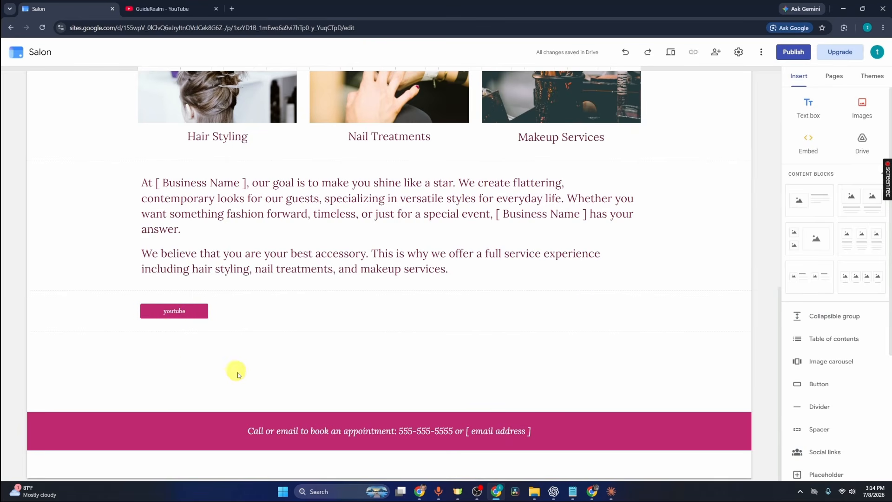
left_click_drag(200, 311, 418, 312)
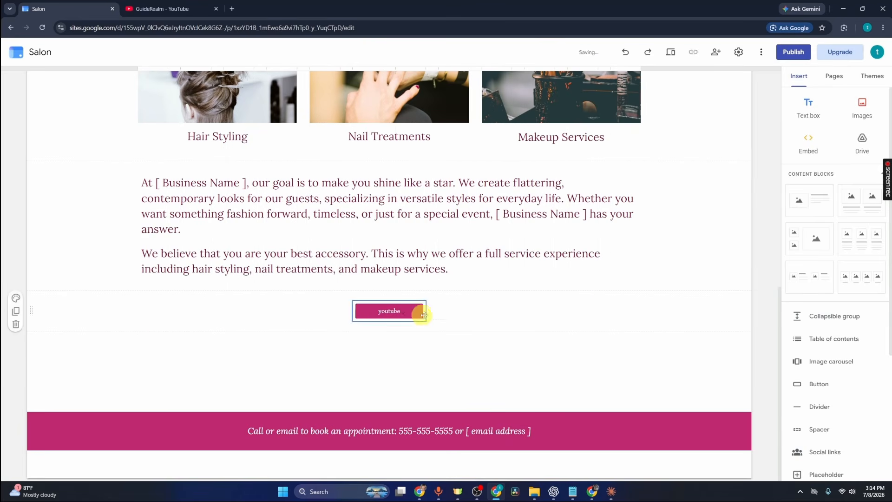
double_click(399, 311)
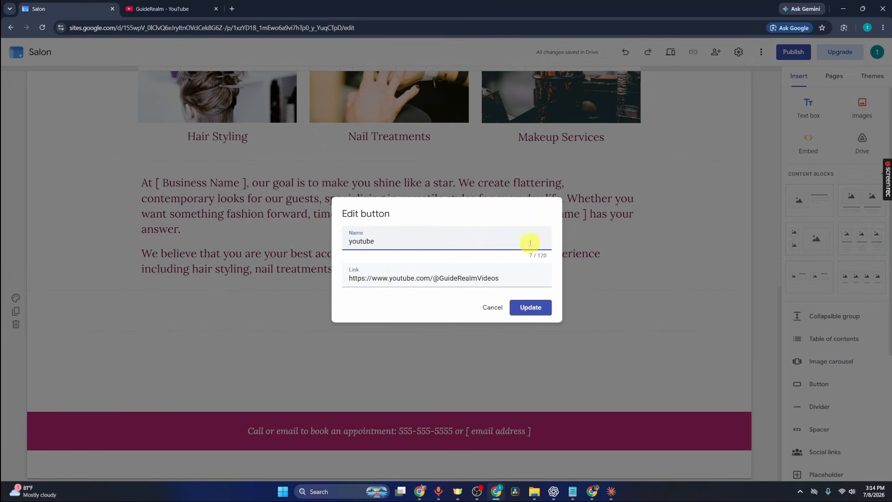
left_click(493, 308)
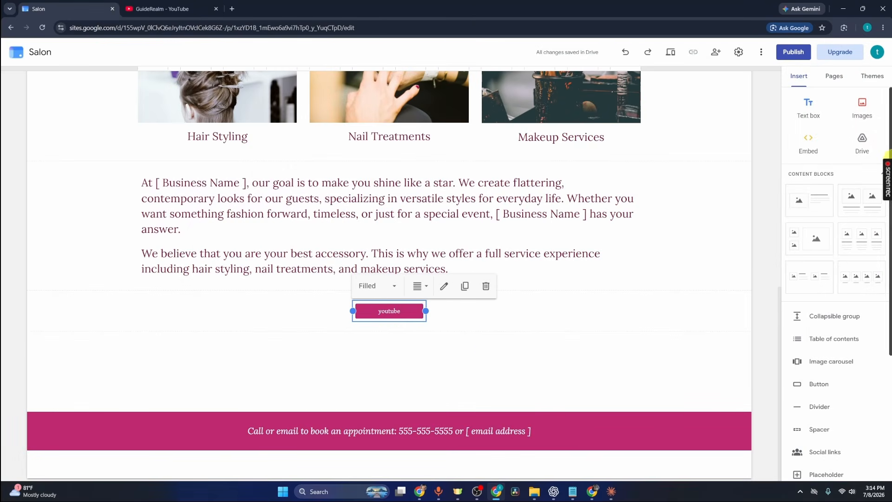
Try adding a collapsible group below the youtube button, and undo the insertion
scroll(839, 278, "down", 2)
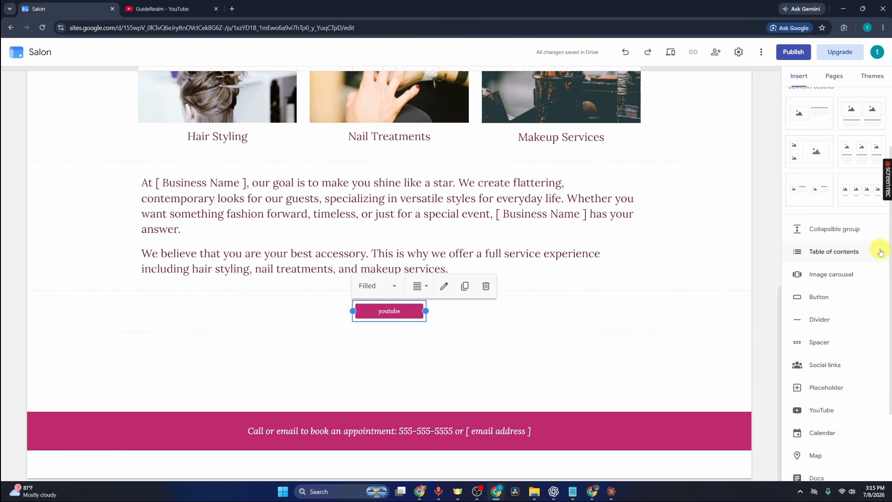
left_click(852, 230)
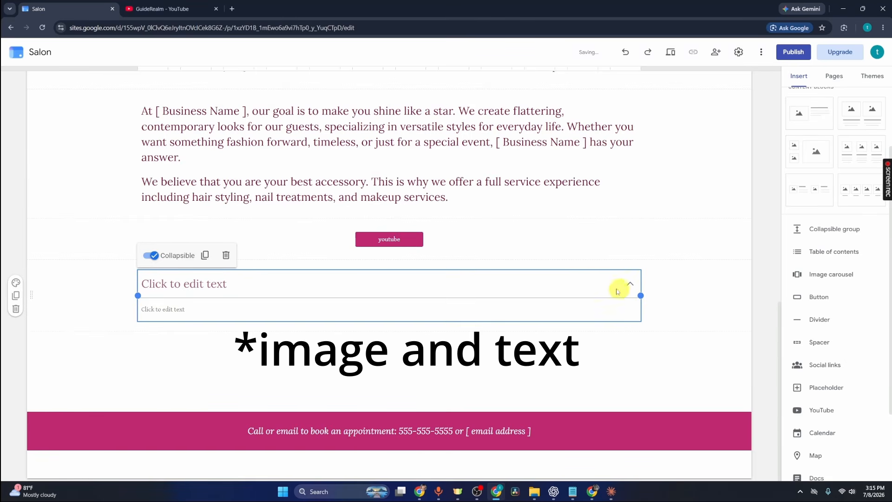
left_click(626, 52)
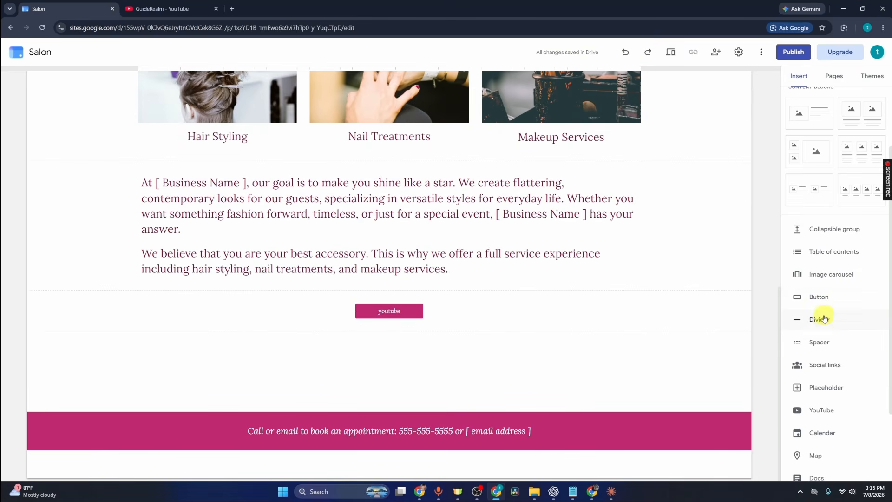
scroll(852, 409, "down", 3)
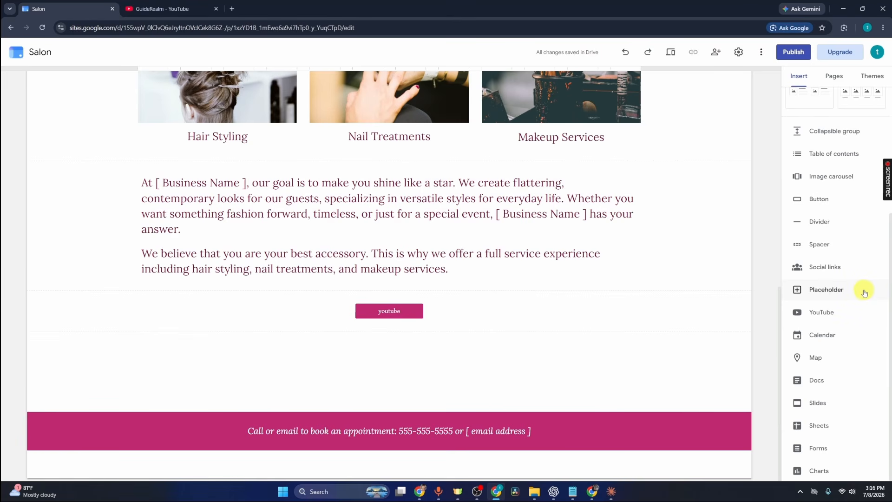
Try the crop on the Nail Treatments image, cancel it, and open the paragraph below the images for editing
scroll(489, 272, "up", 5)
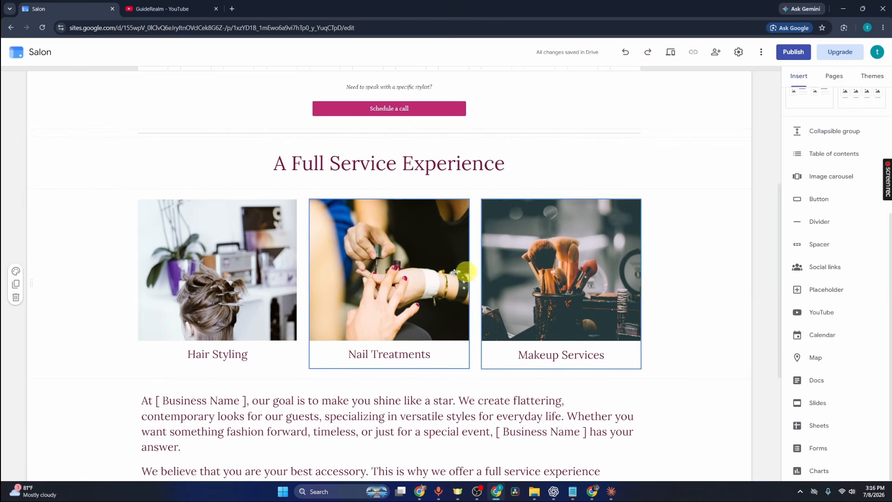
double_click(378, 262)
mouse_move(328, 186)
left_mouse_down()
mouse_move(438, 211)
mouse_move(366, 183)
mouse_move(318, 179)
left_mouse_up()
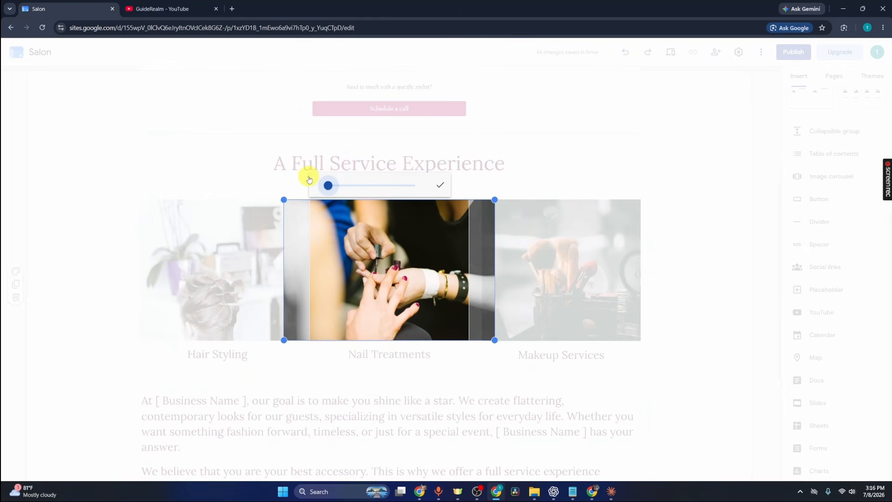
key("Escape")
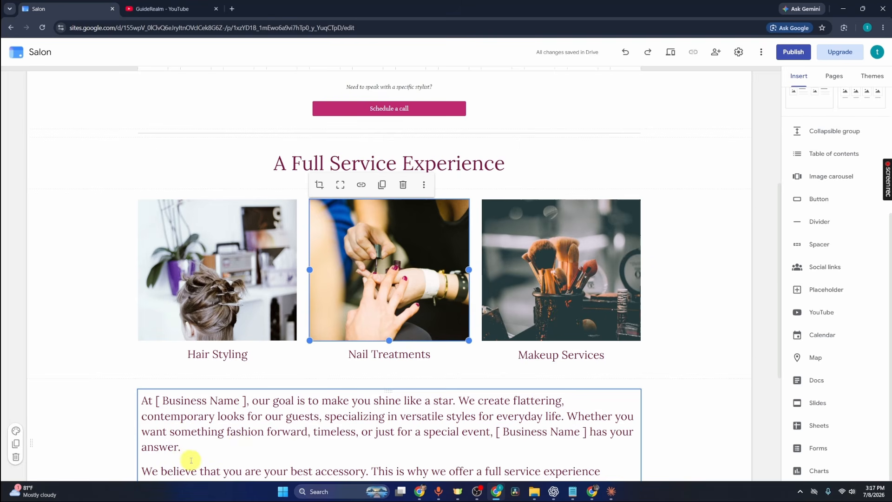
double_click(238, 433)
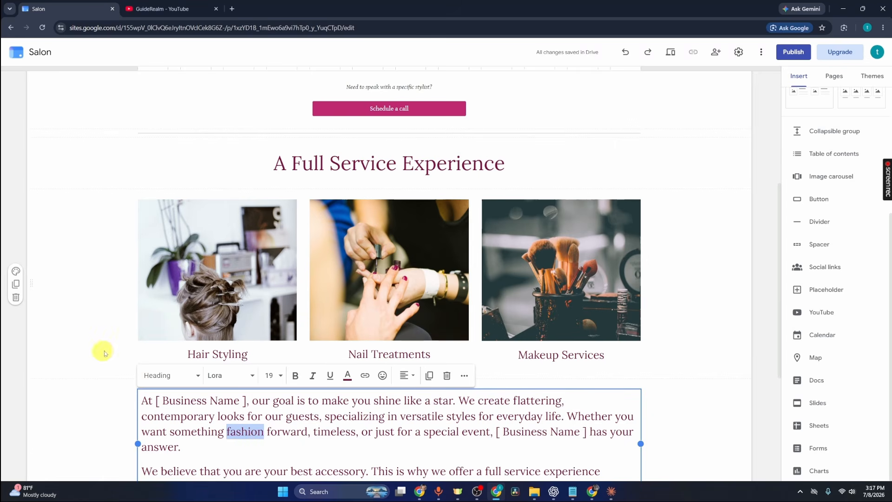
Move the section with the three service images below the youtube button
left_click(133, 325)
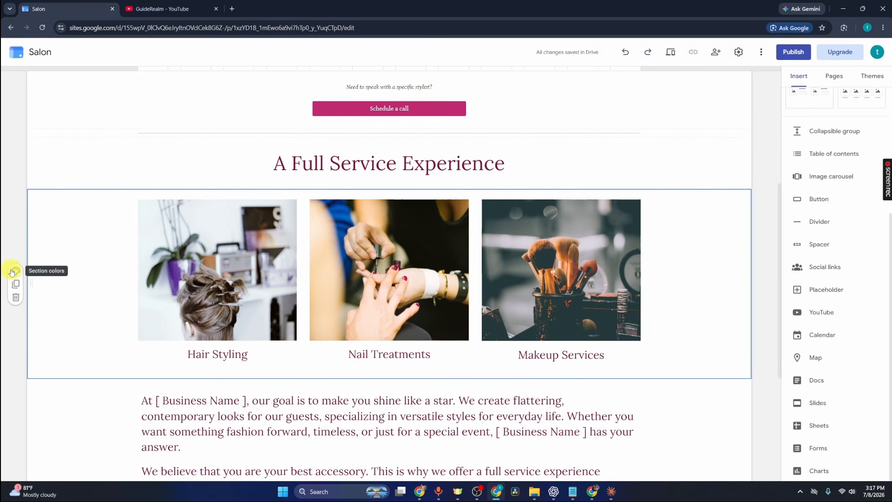
left_click_drag(30, 283, 76, 374)
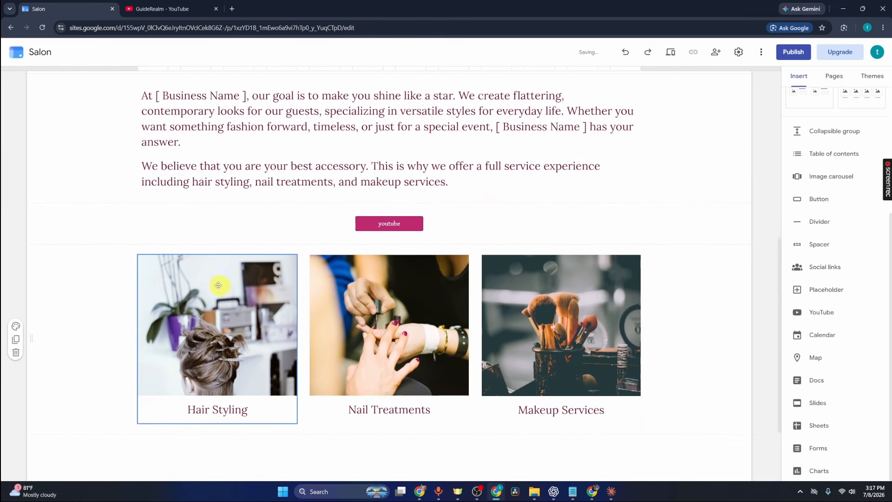
Place the business description text below the three service images, and open the footer's appointment text for editing
left_click_drag(31, 339, 27, 153)
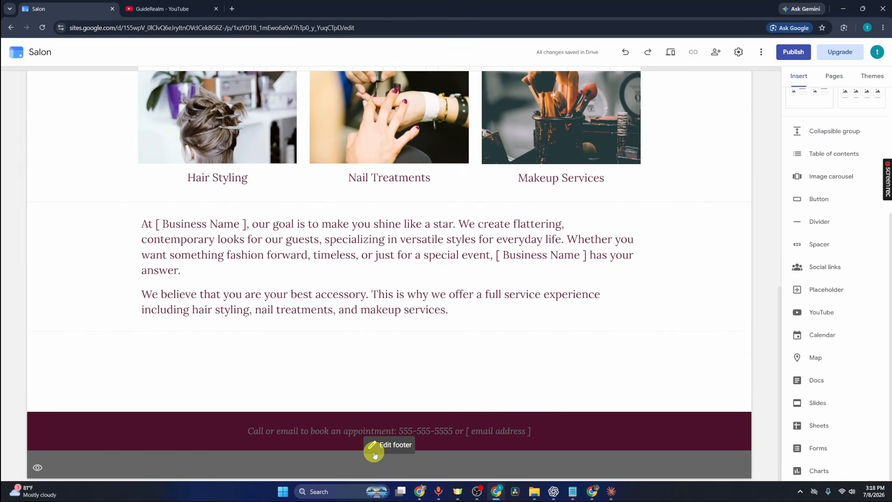
left_click(396, 445)
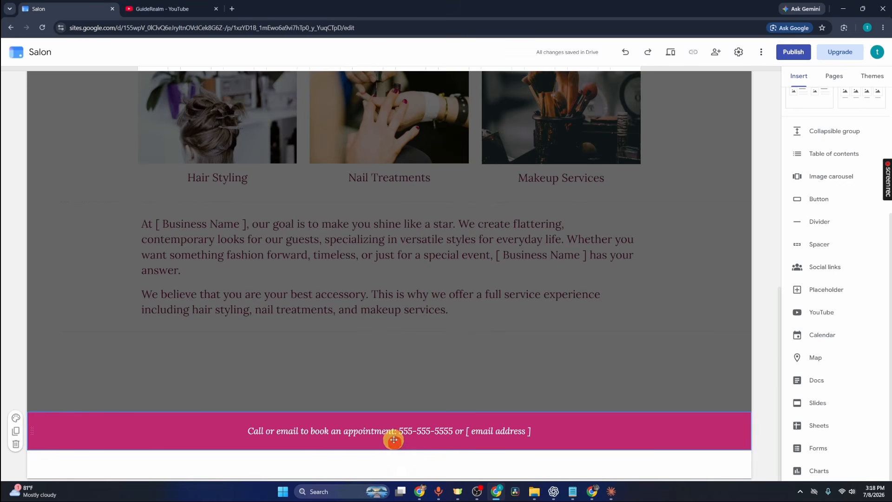
left_click(326, 431)
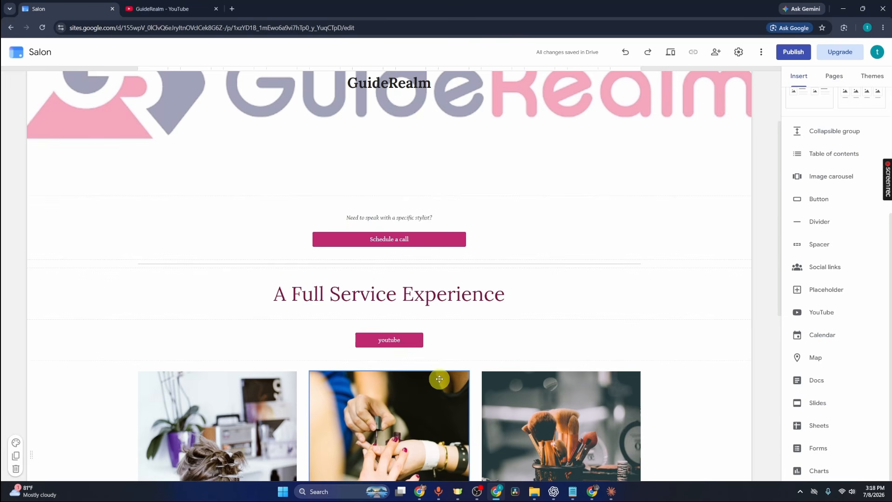
Preview the unpublished site, check its tablet layout, and return to the editor
left_click(675, 55)
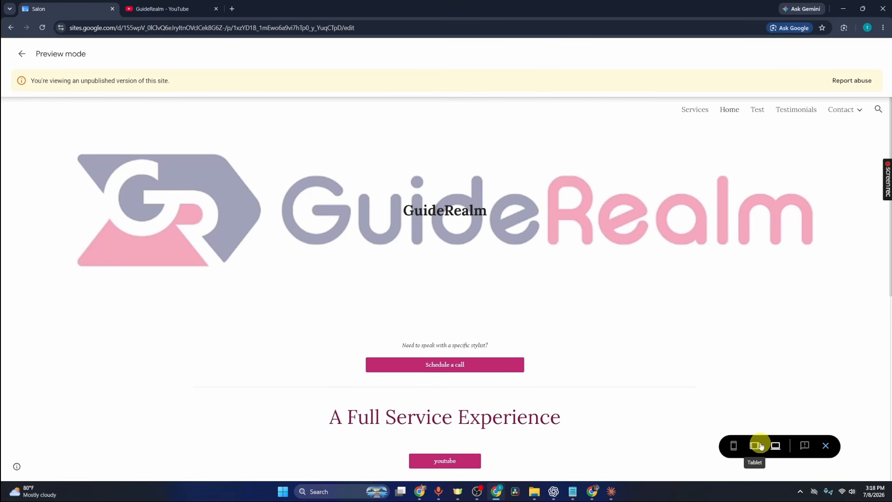
left_click(760, 446)
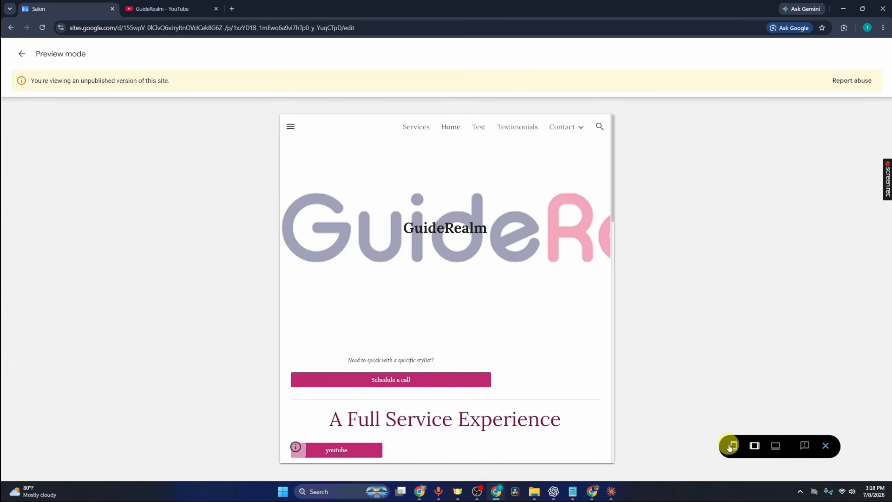
scroll(453, 283, "down", 3)
key("Escape")
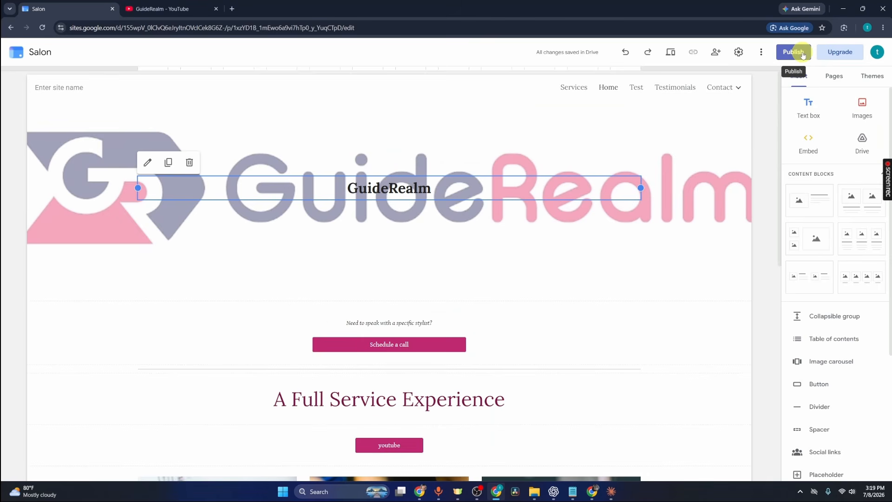
Publish the site to the web with the web address guiderealm
left_click(795, 52)
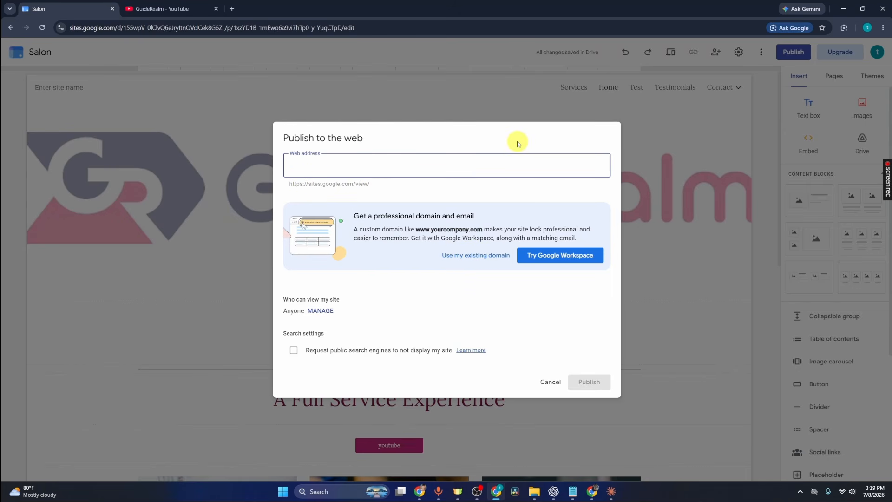
type("guiderealm")
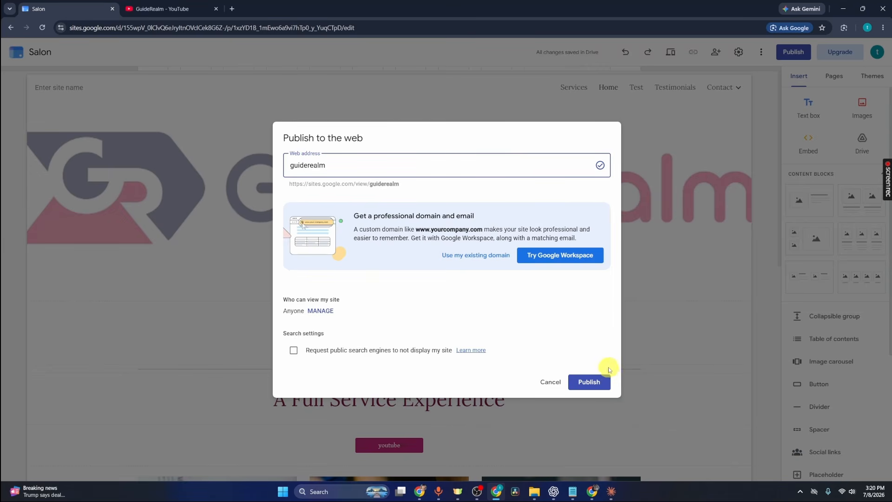
left_click(604, 380)
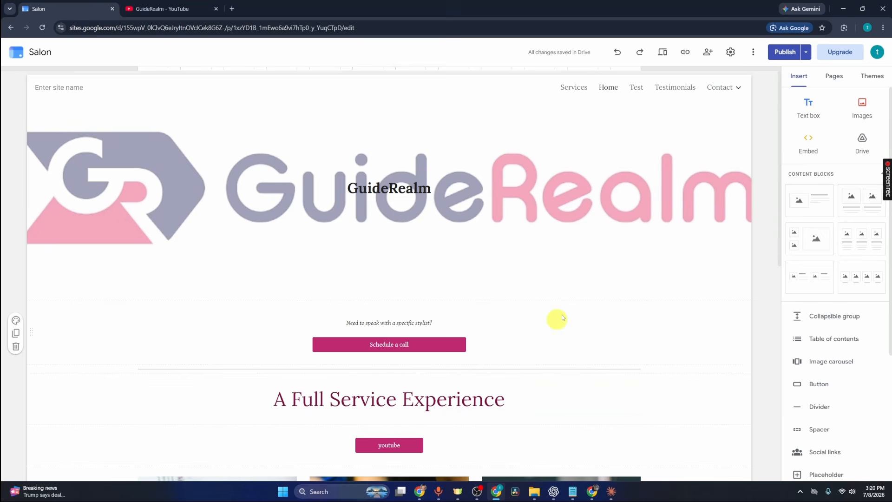
Copy the published site link and open it in a new browser tab
left_click(684, 55)
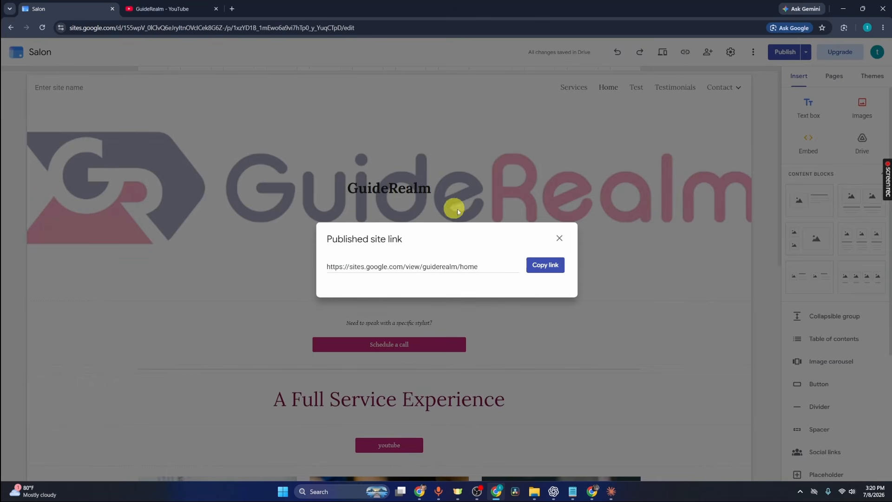
left_click(545, 265)
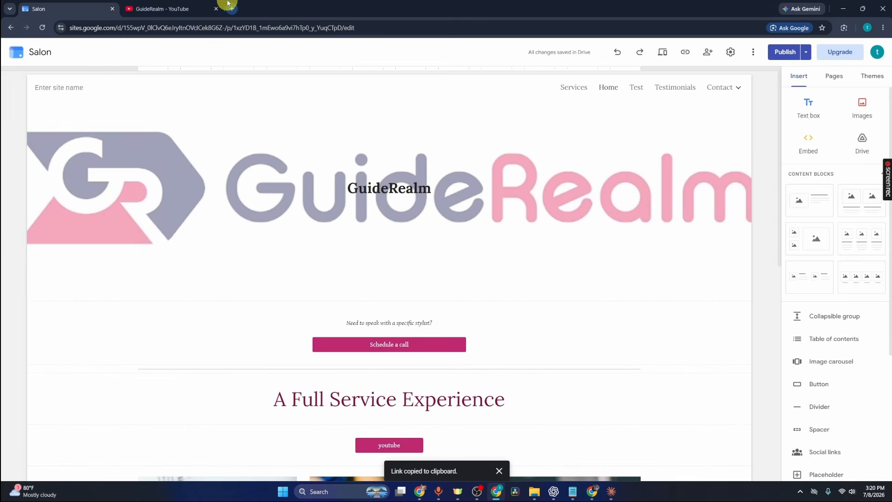
left_click(229, 4)
key("ctrl+v")
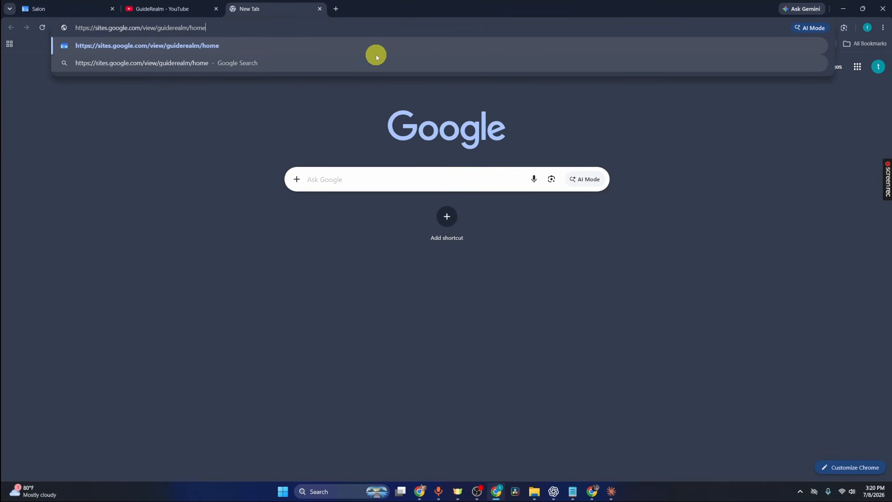
key("Return")
Look through the published home page, test its youtube button link, and return to the published site
scroll(548, 205, "down", 4)
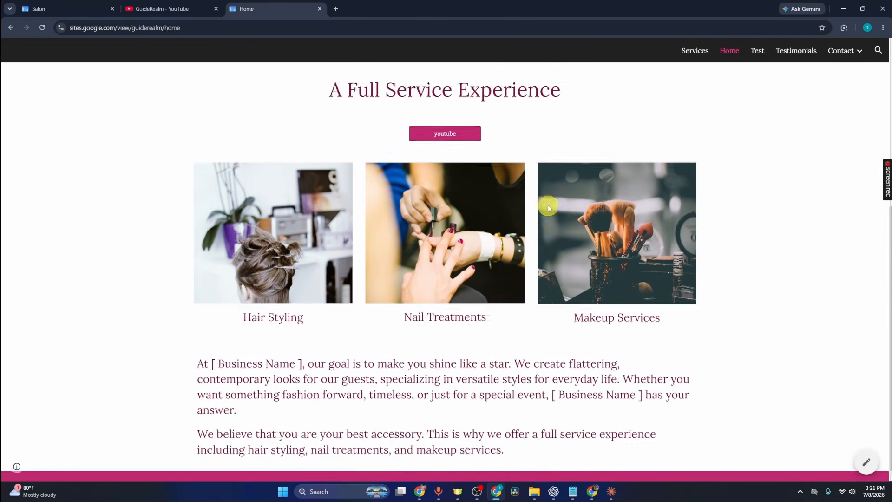
scroll(550, 204, "up", 5)
left_click(457, 408)
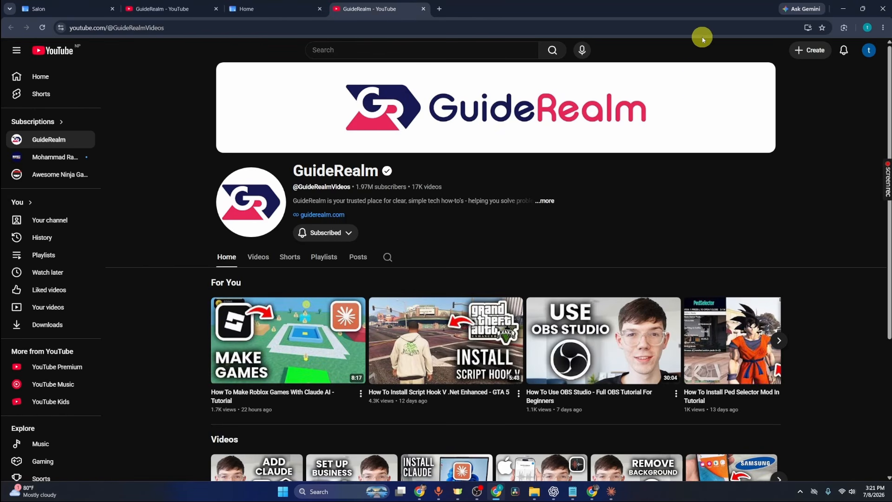
key("ctrl+shift+Tab")
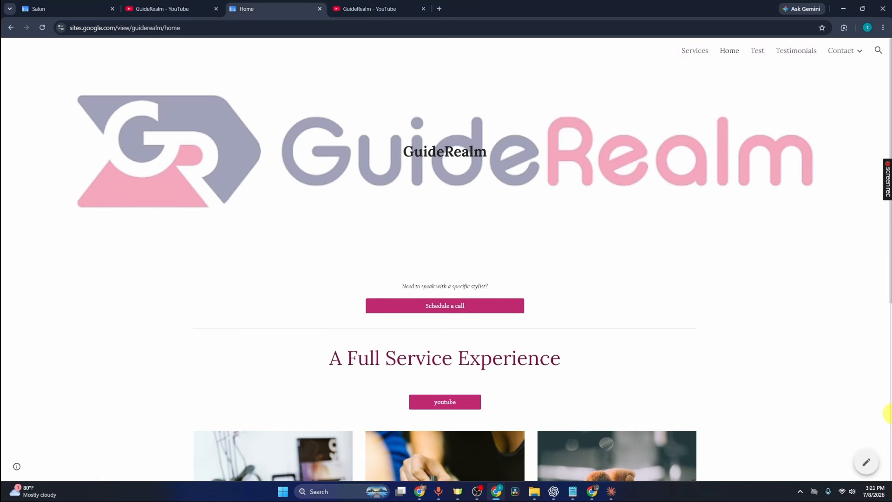